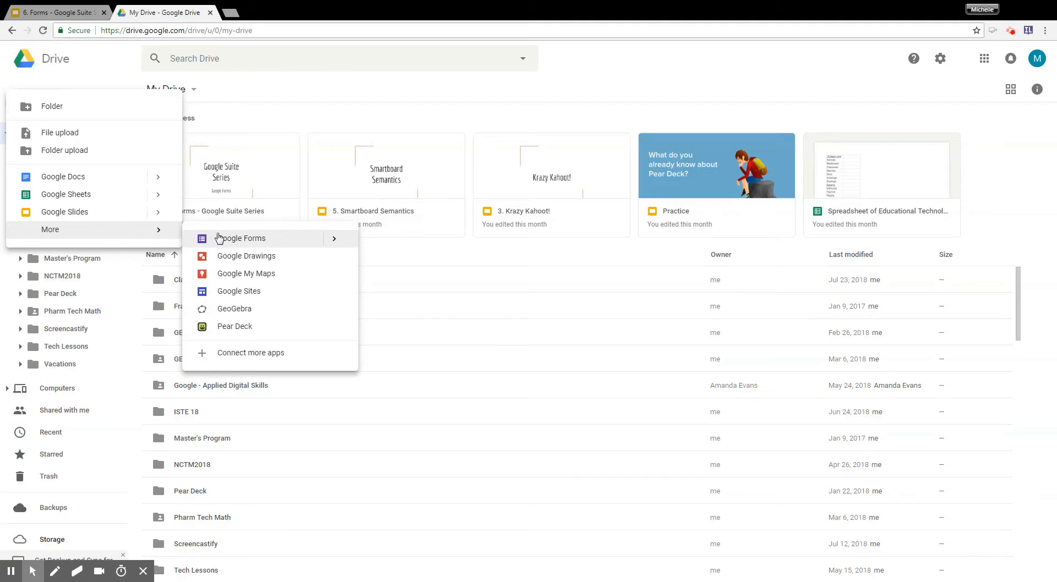
Create a blank Google Form from Google Drive.
click(333, 240)
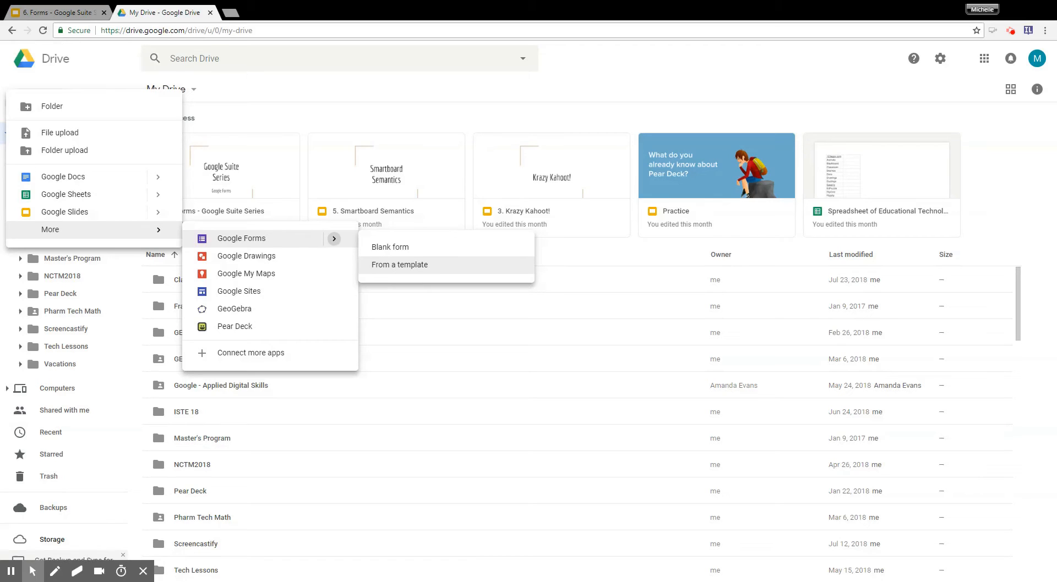
click(392, 248)
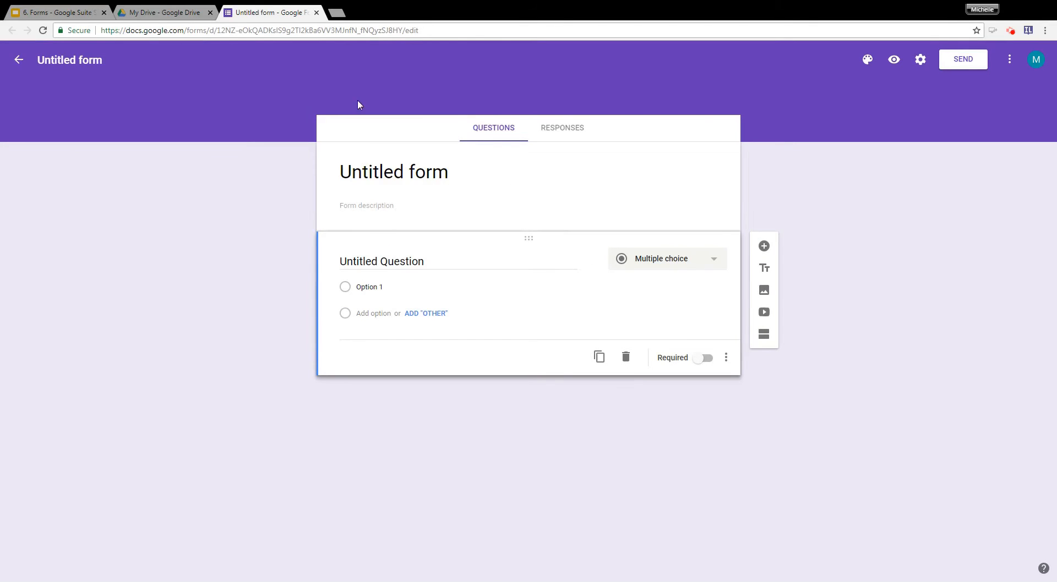
Open the Google Forms home page at forms.google.com in a new browser tab.
click(336, 12)
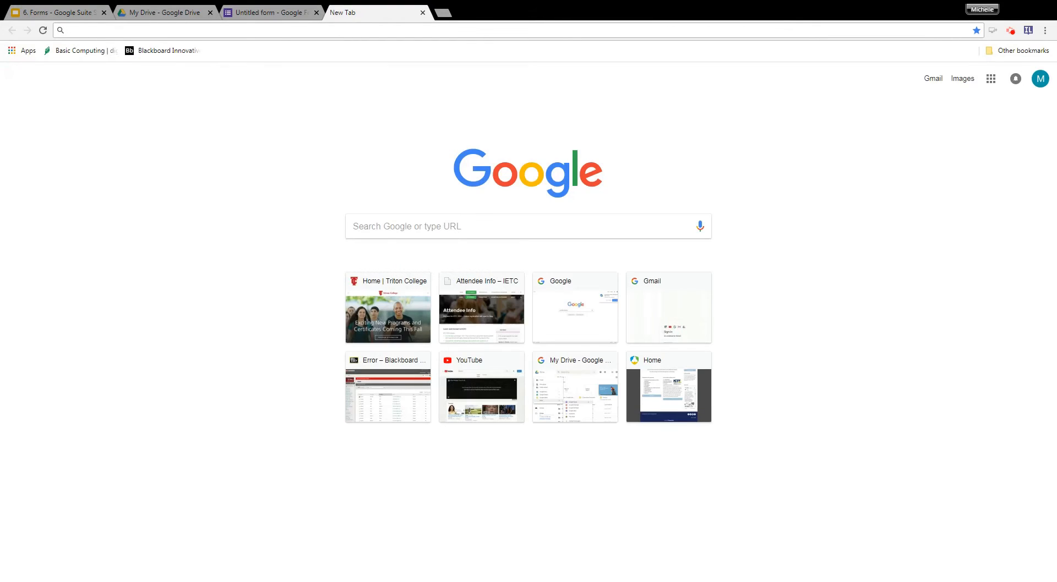
text(forms)
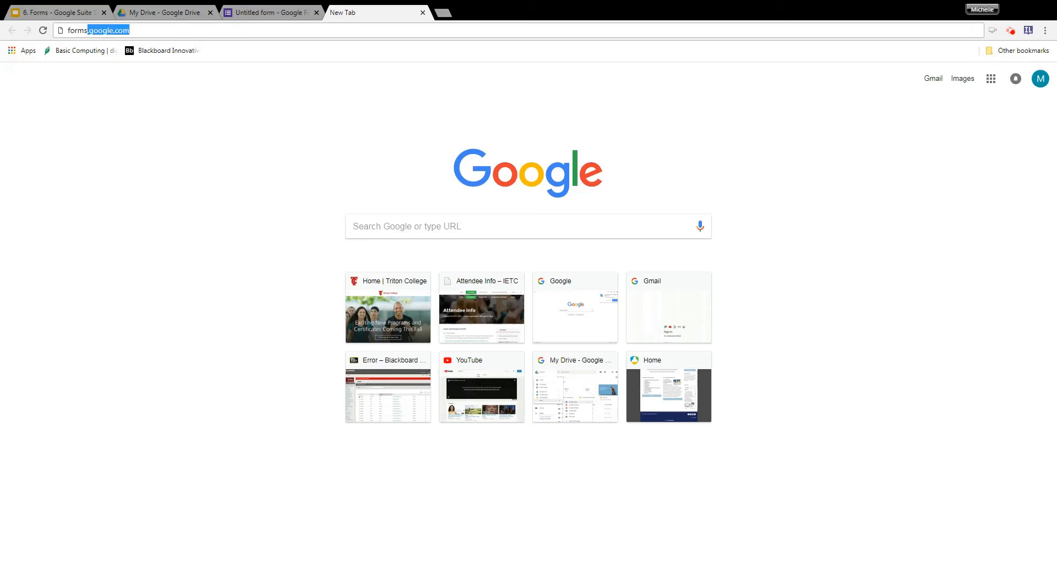
text(.google.com)
key(Return)
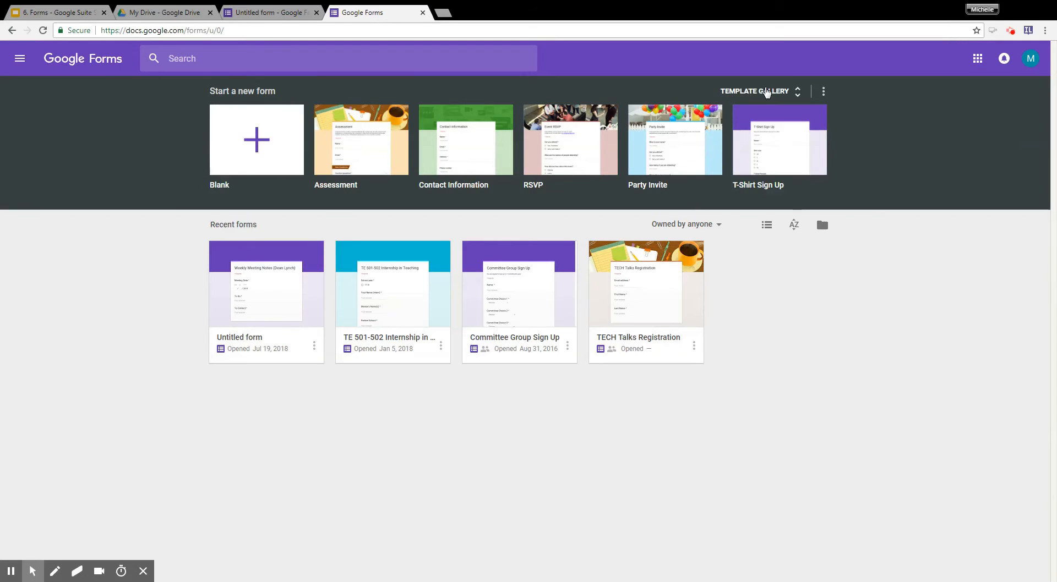
Examine the personal, work and education form templates offered in the template gallery.
click(766, 91)
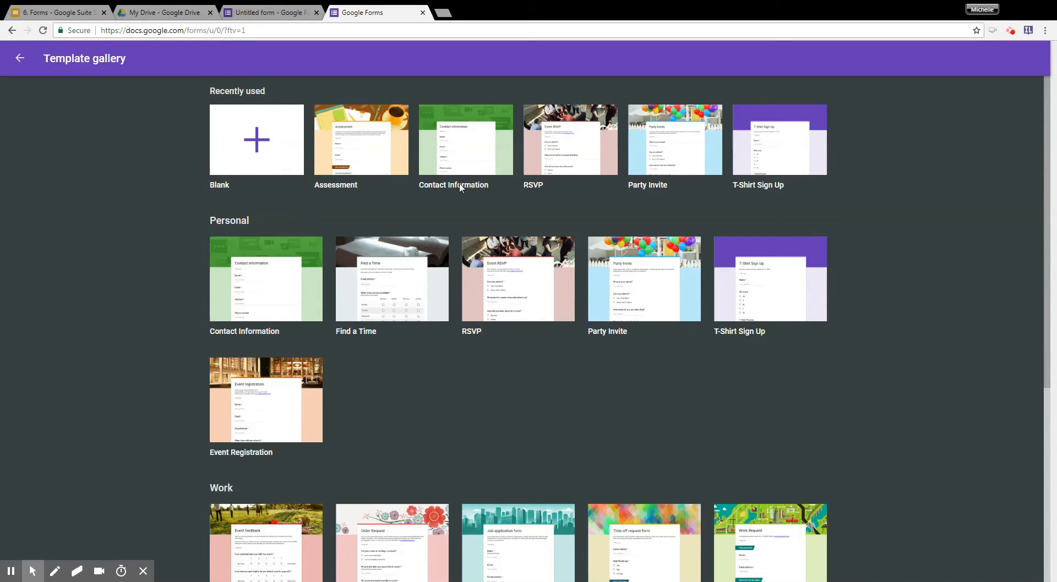
scroll(504, 292, down, 5)
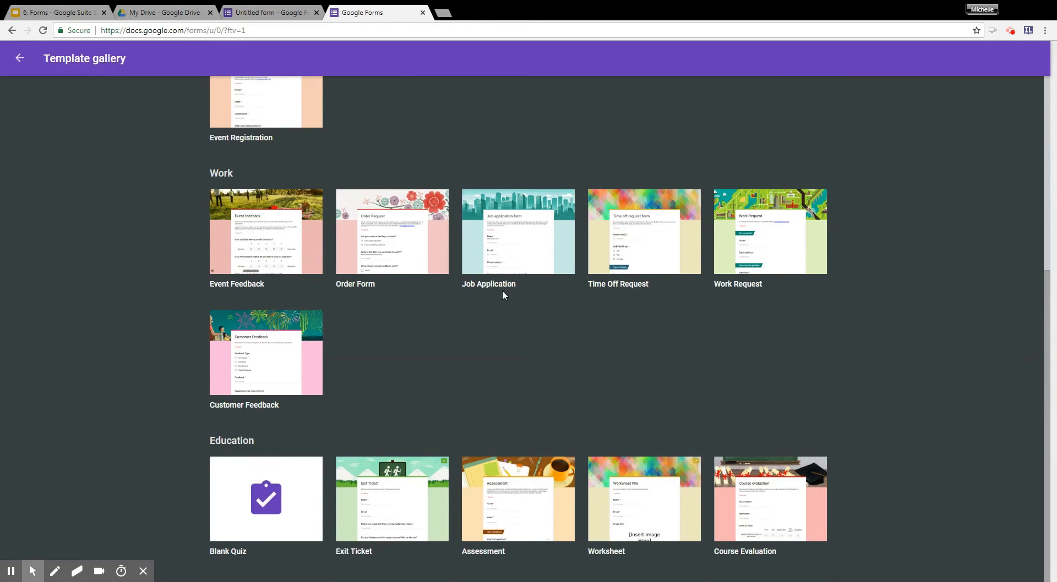
scroll(513, 288, up, 5)
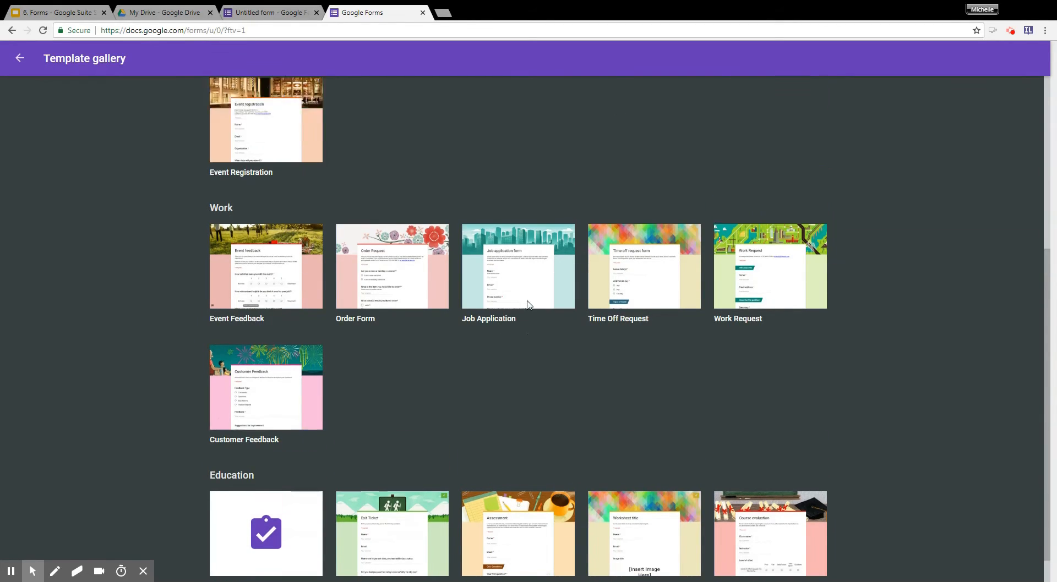
scroll(562, 277, down, 5)
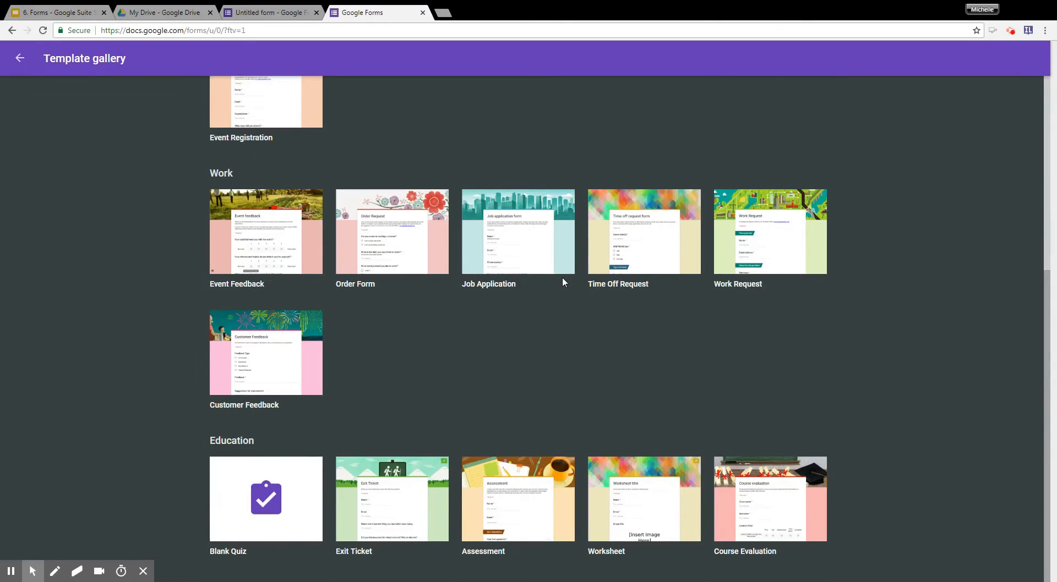
scroll(563, 279, up, 5)
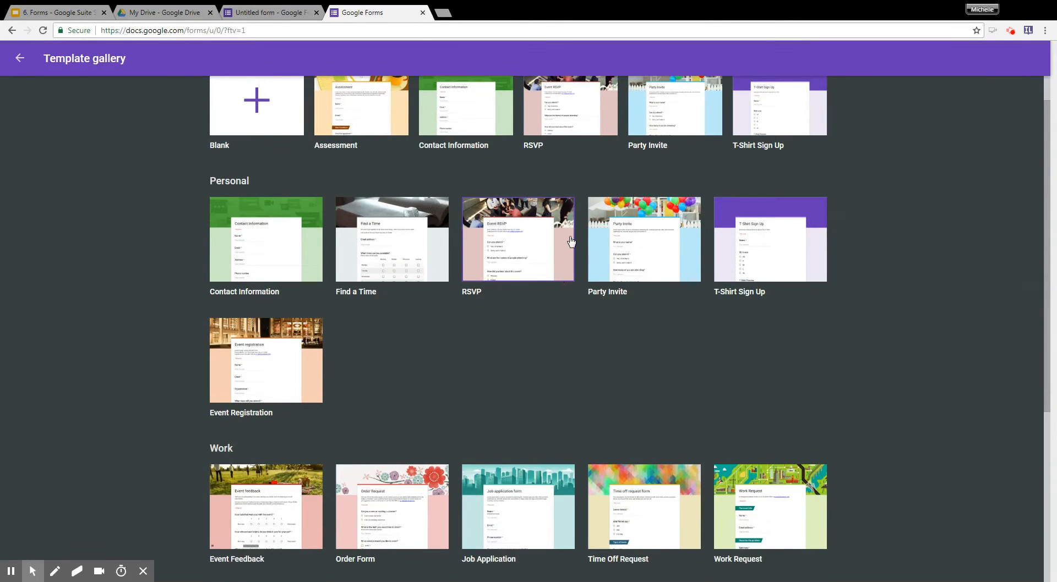
scroll(571, 241, down, 1)
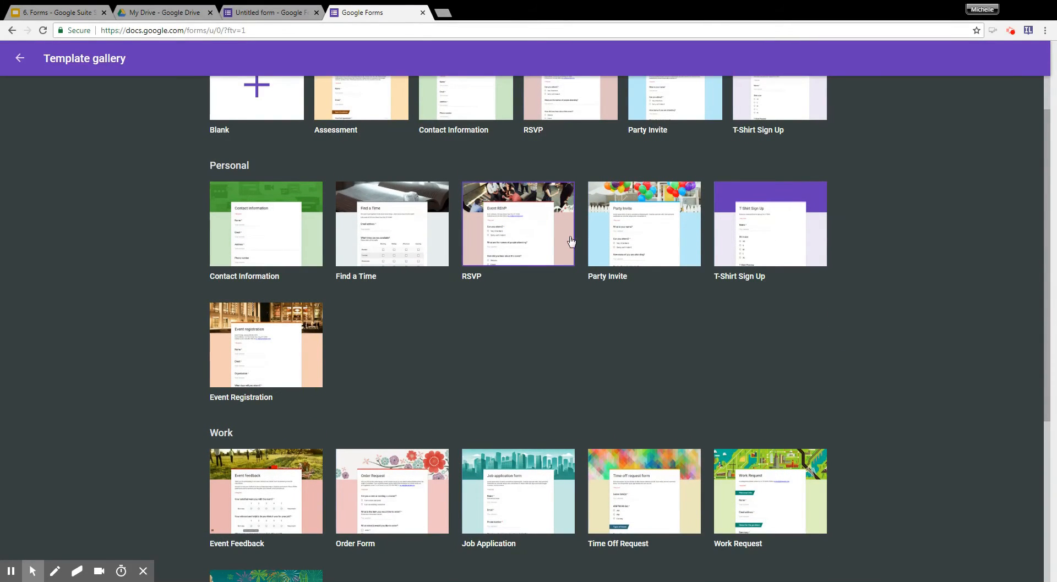
scroll(571, 241, up, 1)
scroll(571, 241, down, 5)
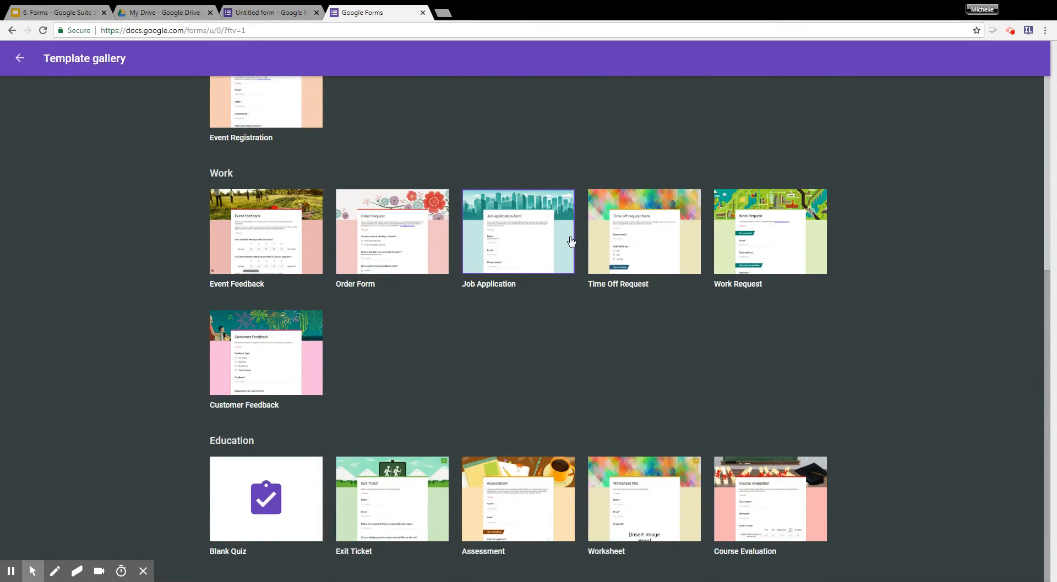
scroll(513, 386, up, 5)
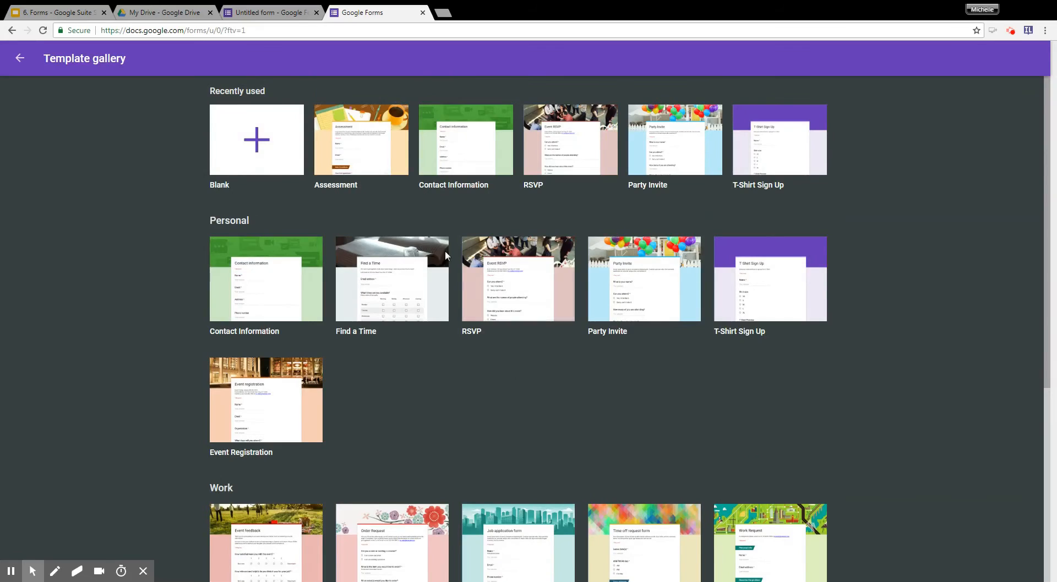
Create a form from the Assessment template and title it "Arithmetic Test".
click(368, 163)
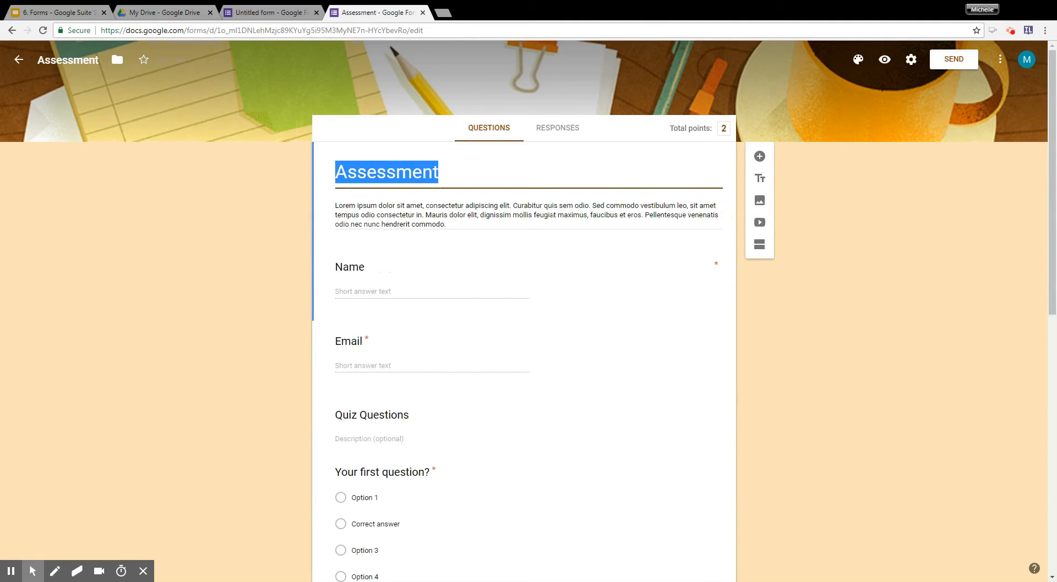
text(Arithmet)
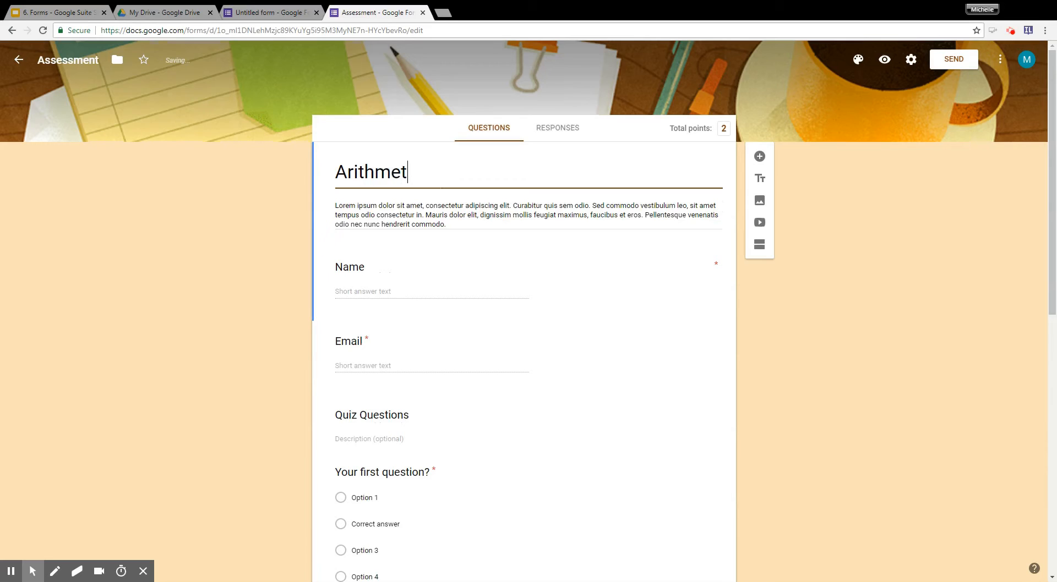
text(ic Test)
Replace the form description with "This test will assess your knowledge of addition and subtraction.".
key(Tab)
text(This tes)
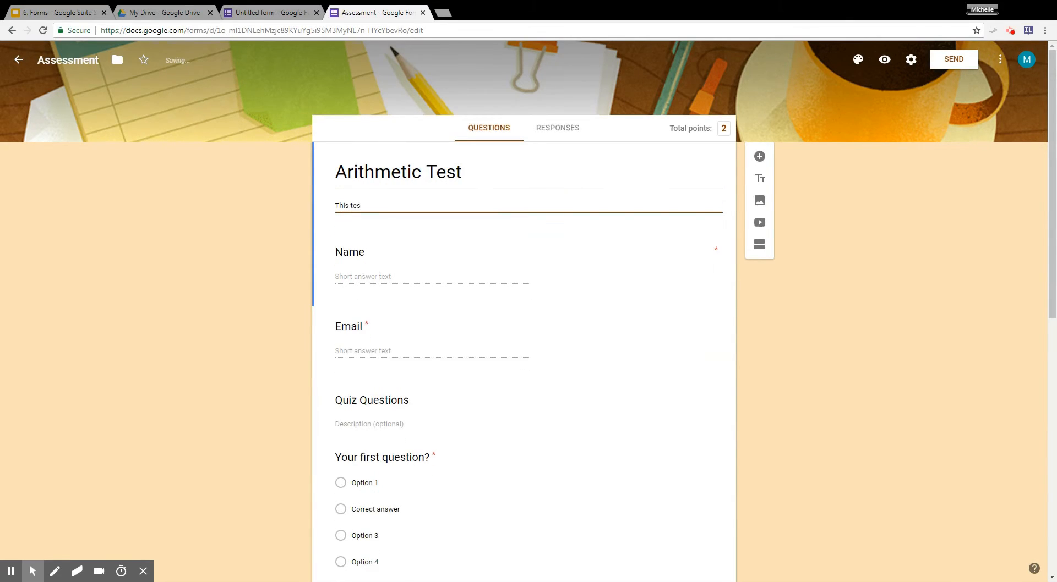
text(t will assess your know)
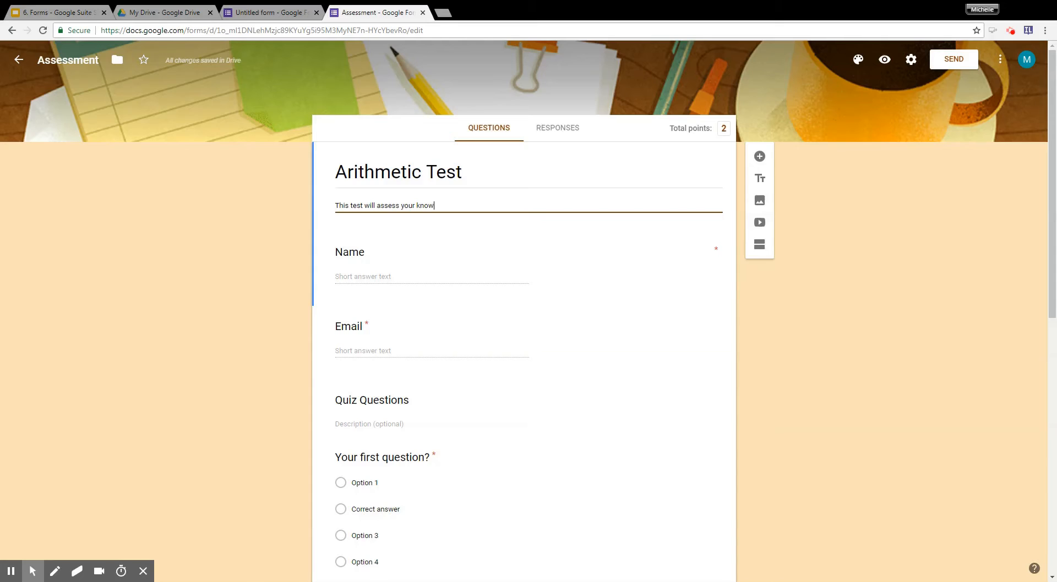
text(ledge of addition and subtraction.)
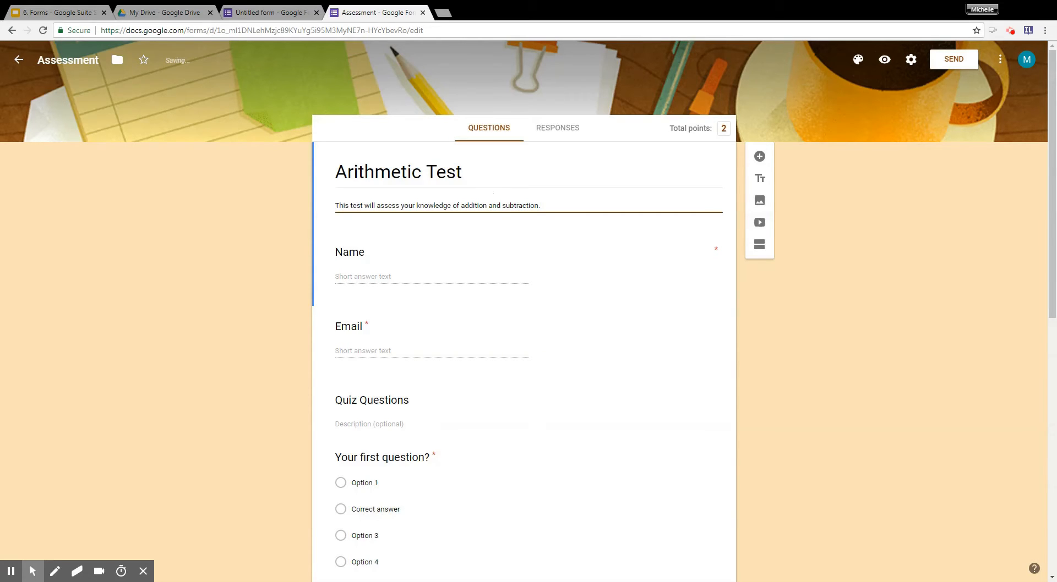
triple_click(333, 177)
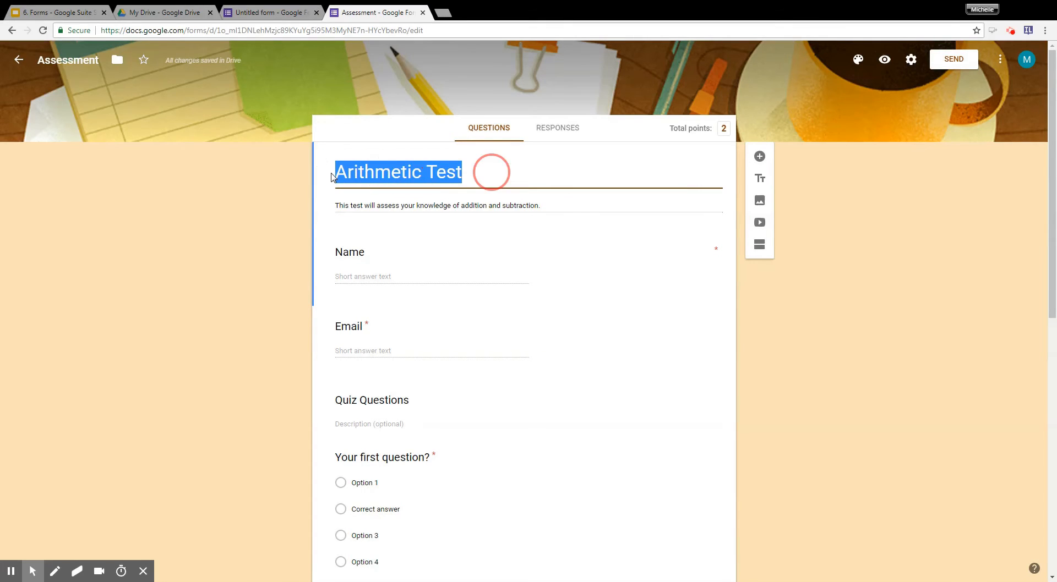
triple_click(332, 208)
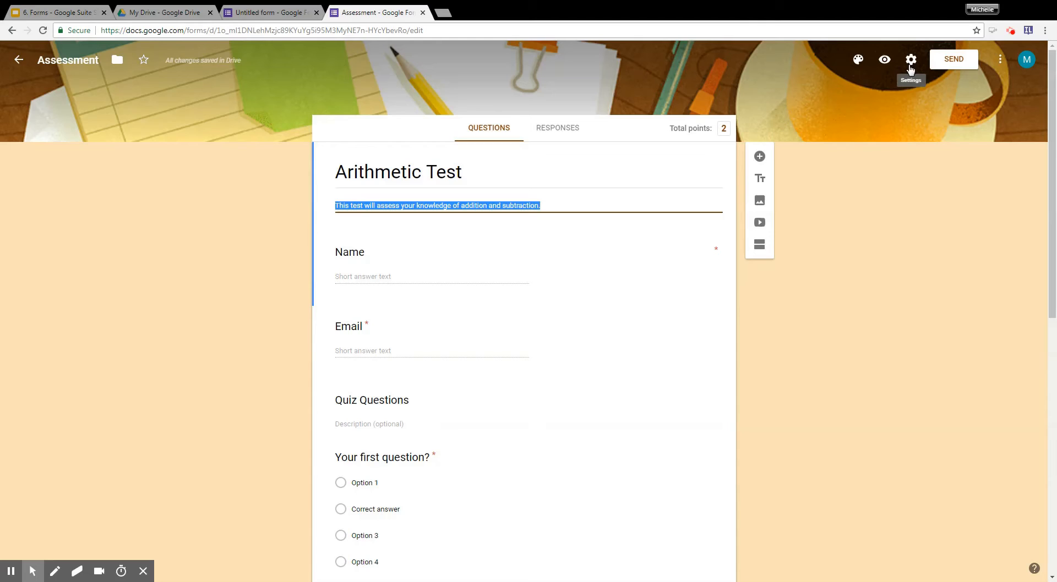
In the form's quiz settings, keep correct answers visible to respondents and set grades to release immediately after each submission.
click(911, 61)
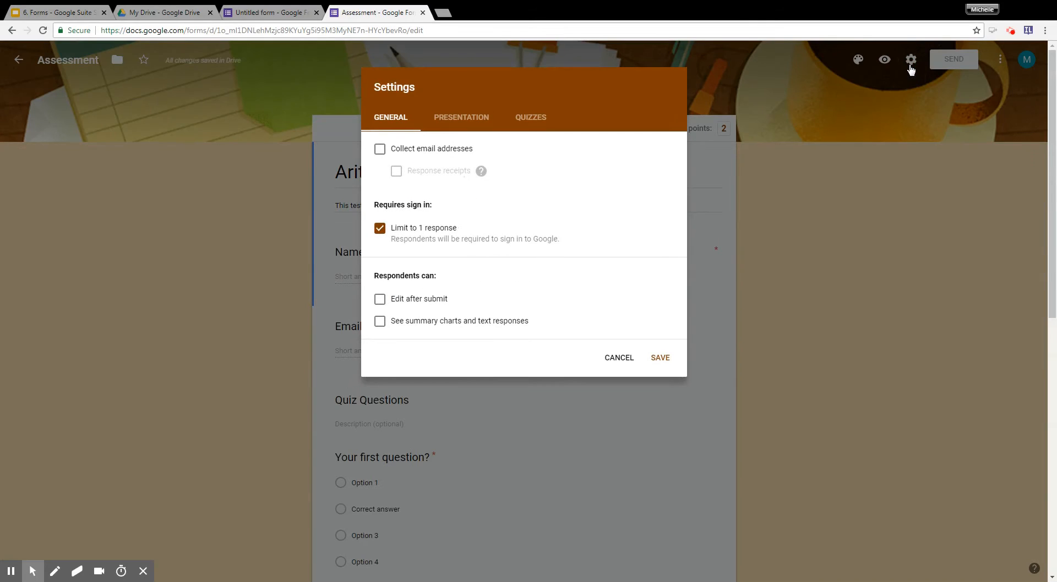
click(530, 125)
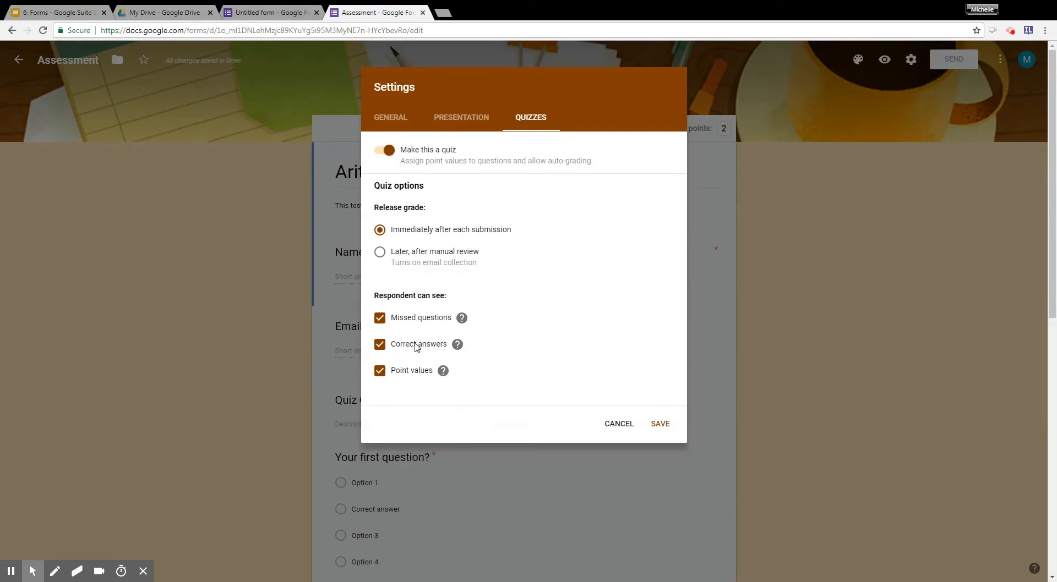
click(382, 351)
click(380, 345)
click(380, 253)
click(380, 229)
Review the presentation, general and quiz settings and save them with email address collection turned on.
click(447, 120)
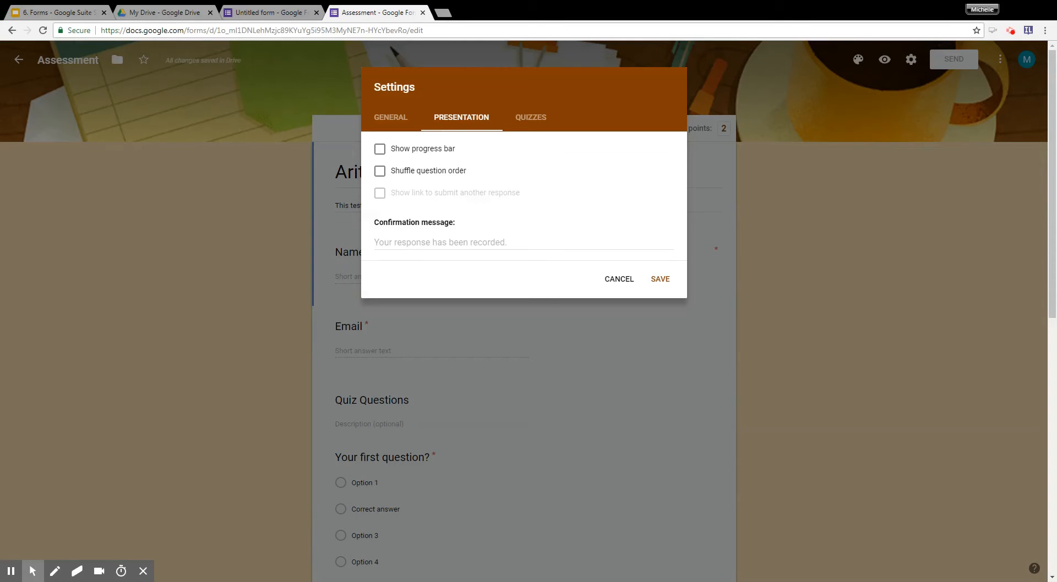
click(399, 129)
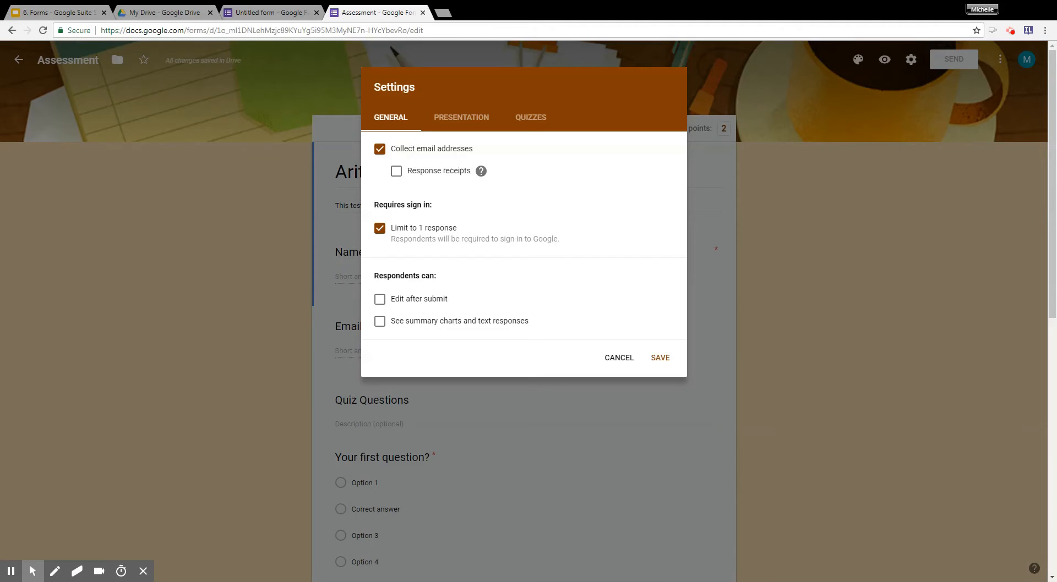
click(537, 118)
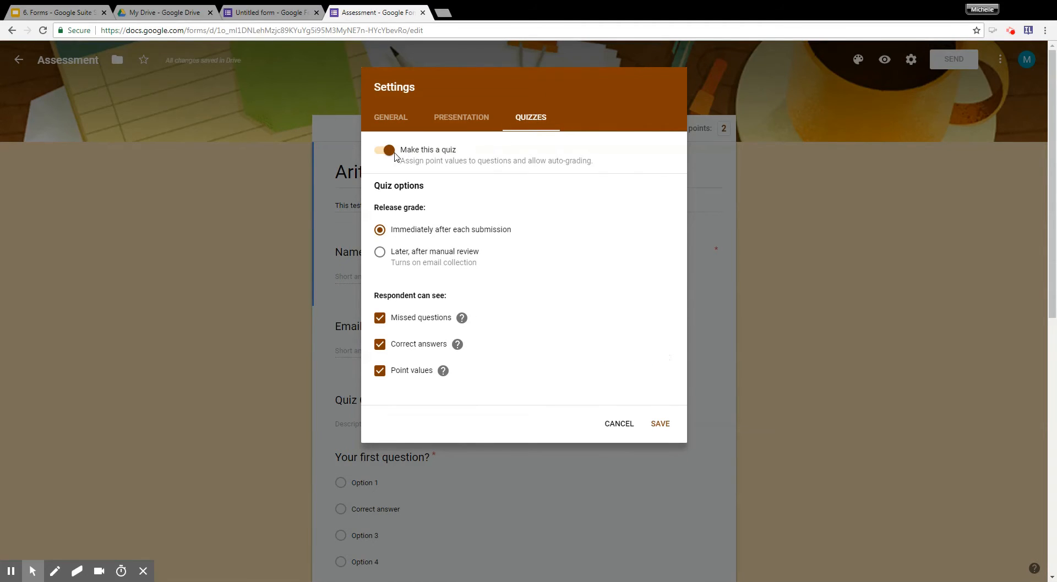
click(663, 425)
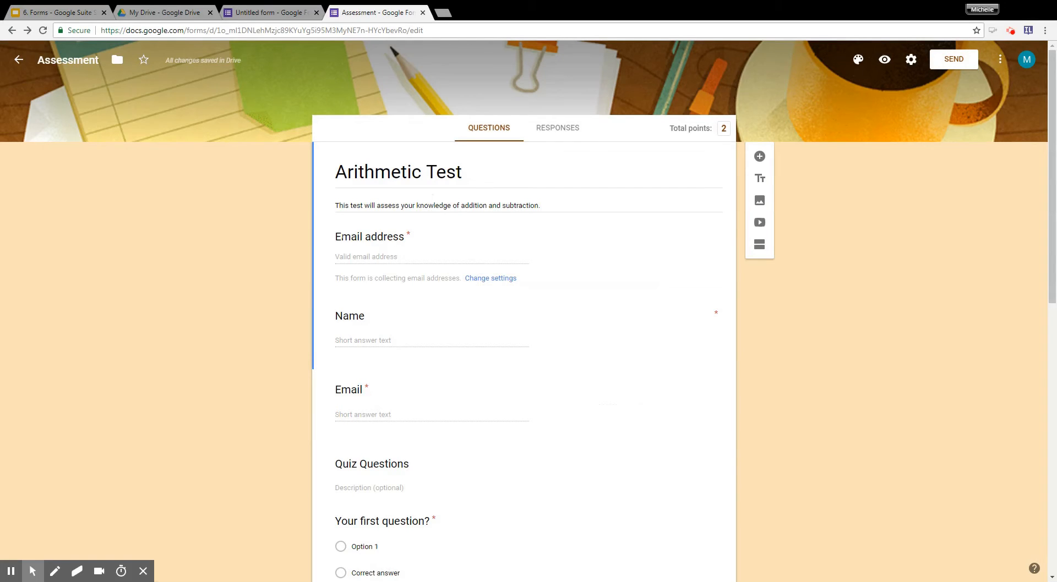
click(360, 240)
double_click(410, 235)
click(420, 239)
click(410, 235)
Delete the template's redundant Email short-answer question below the Name question.
double_click(372, 391)
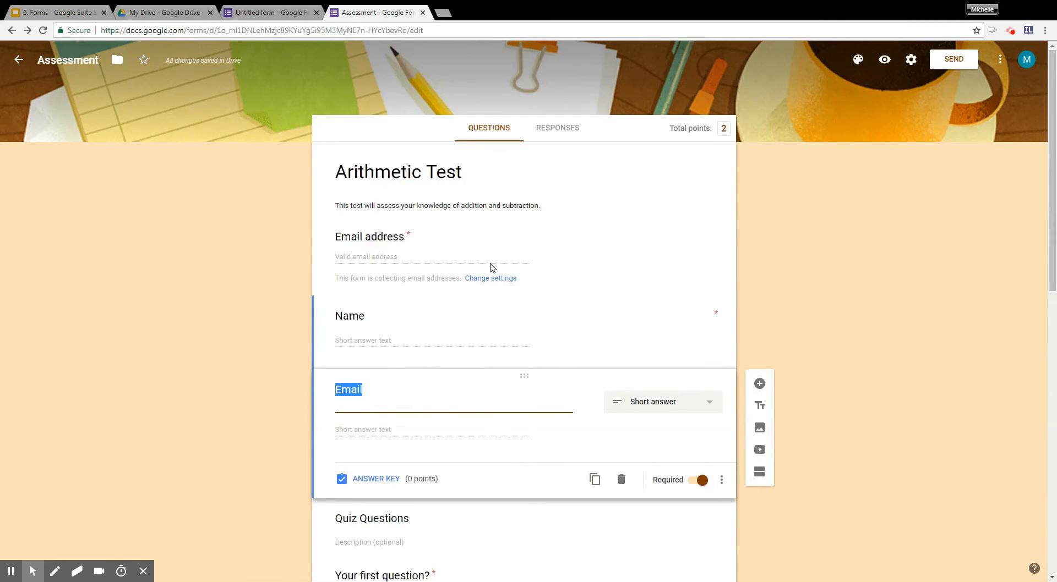
click(503, 259)
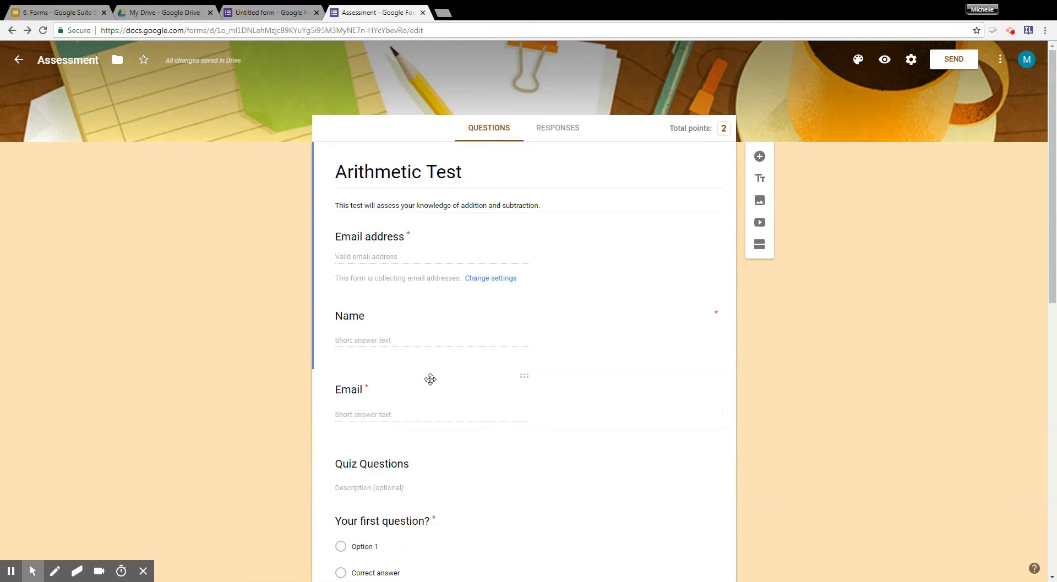
click(429, 379)
scroll(431, 378, down, 2)
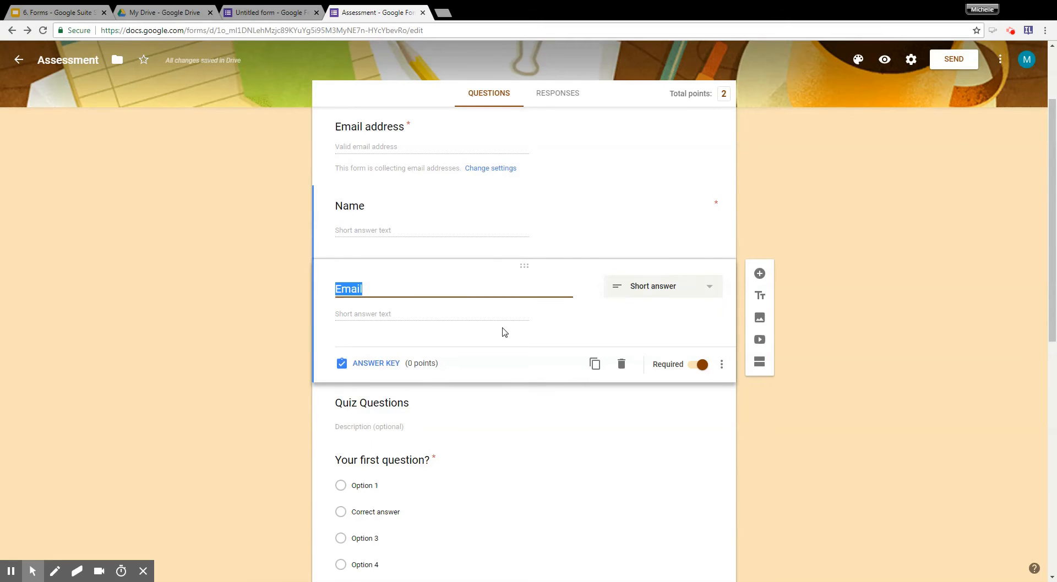
click(621, 364)
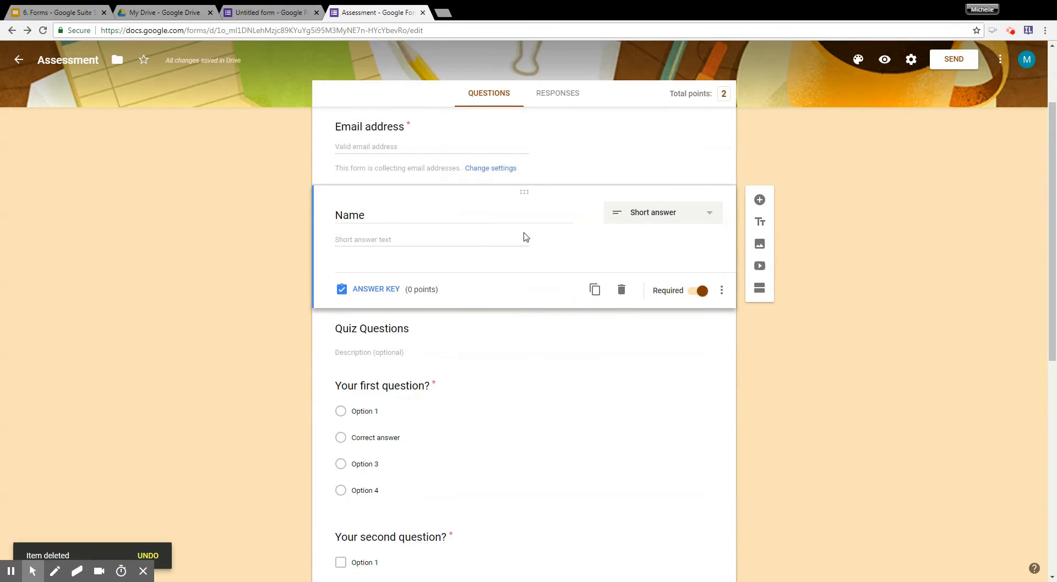
Change the "Quiz Questions" heading above the first question to "Ready, set, go!".
click(450, 150)
click(439, 223)
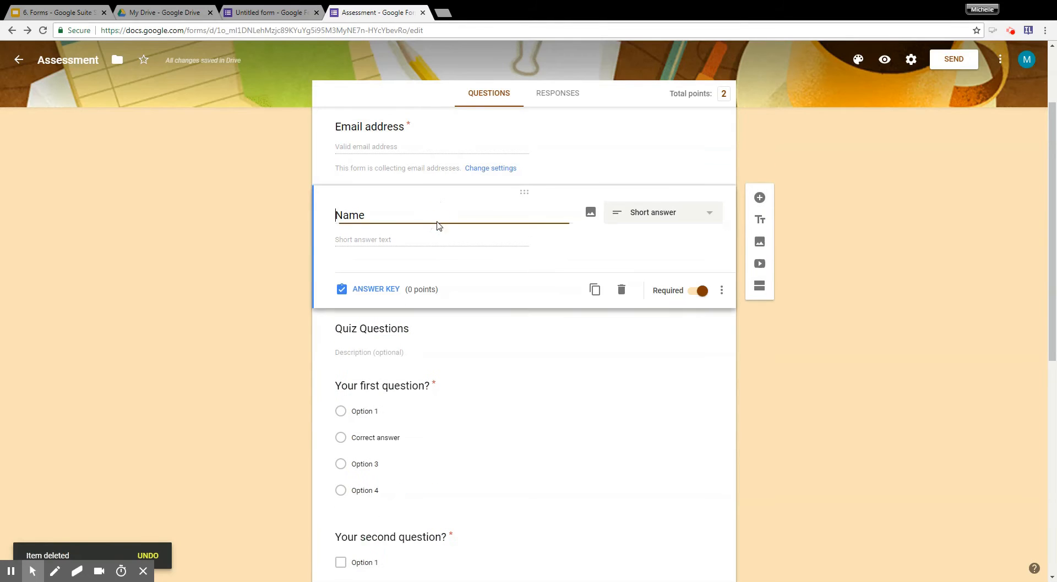
click(433, 336)
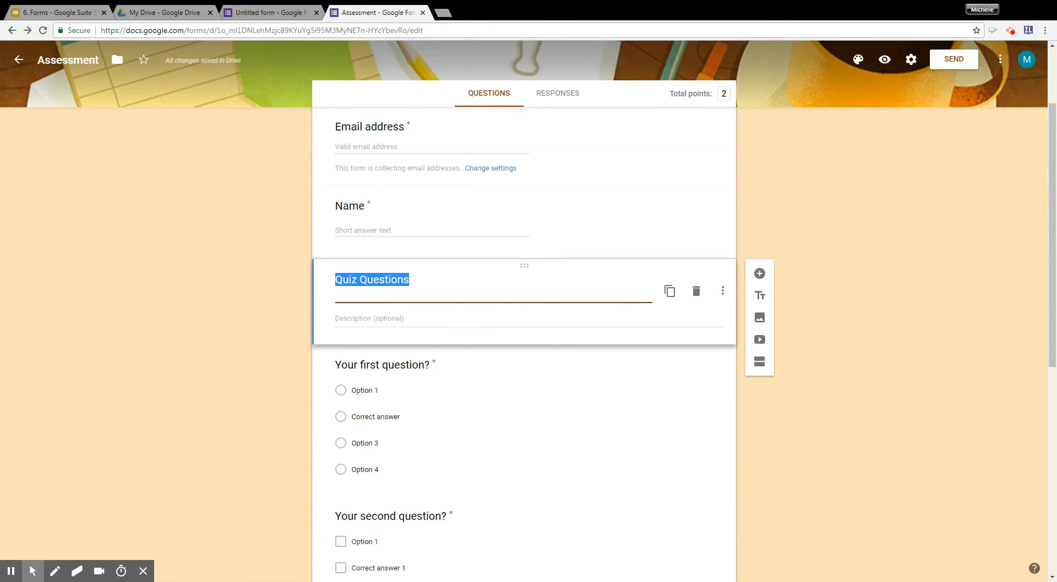
text(Ready,)
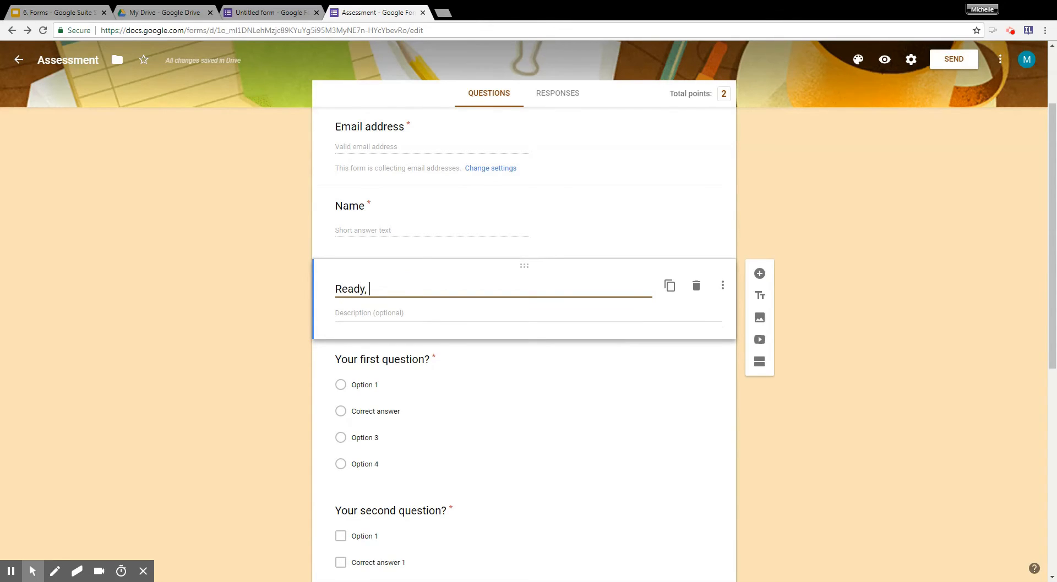
text( set, go!)
click(514, 308)
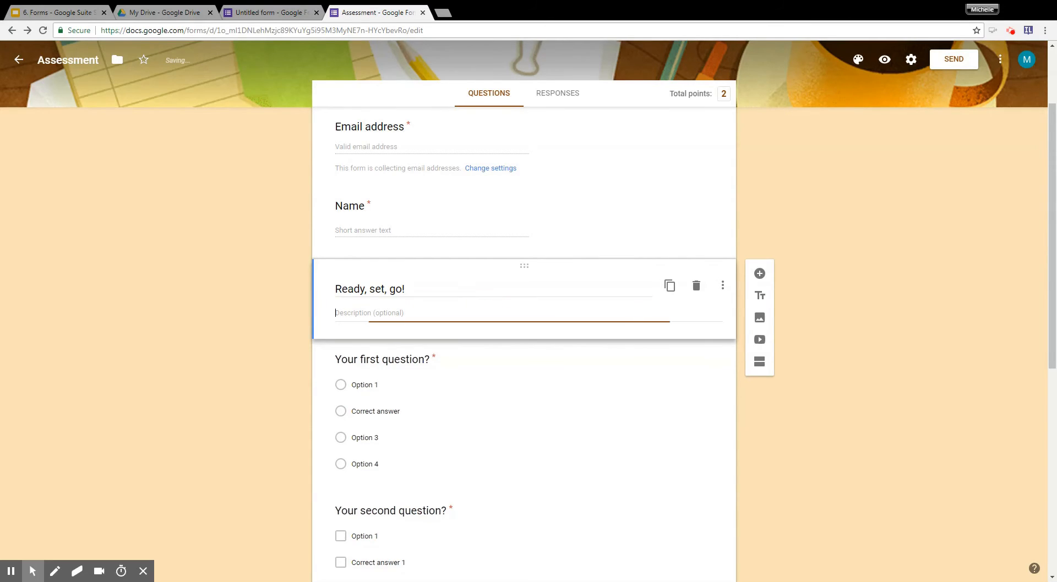
Replace the first question's placeholder text with "Simplify 4 + 2 = ?".
click(483, 365)
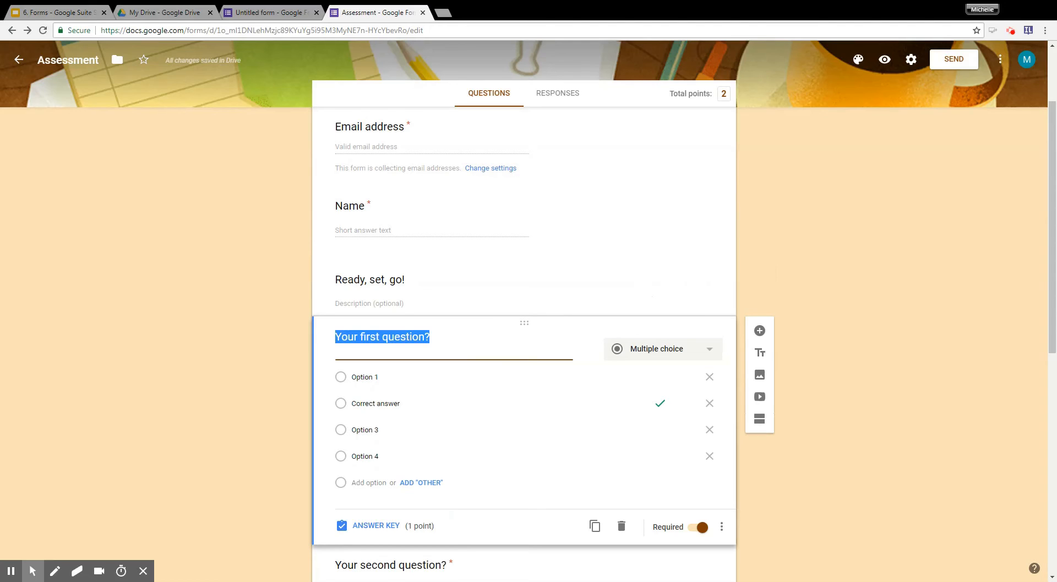
text(Solve)
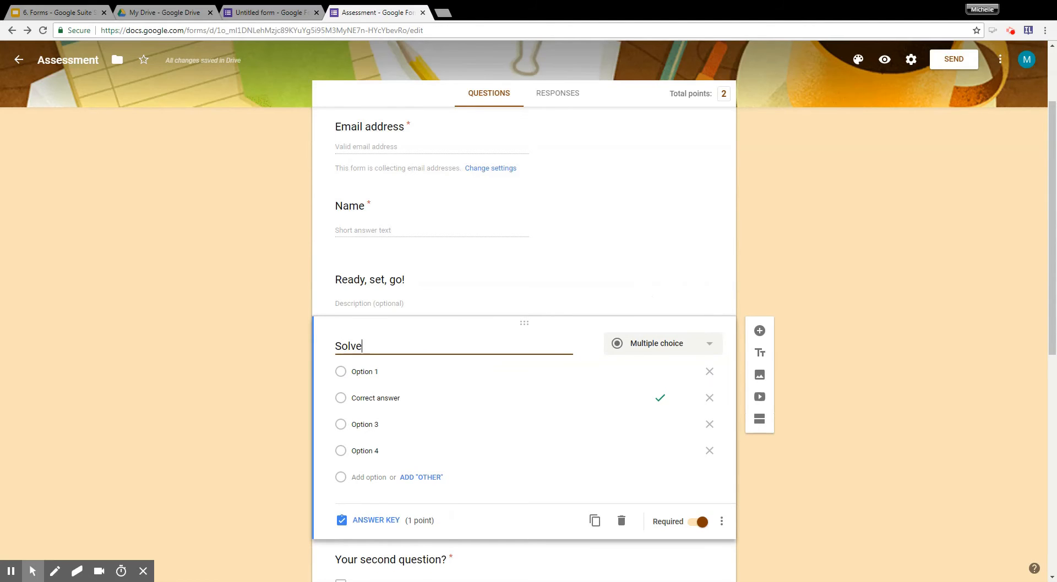
key(BackSpace)
key(BackSpace)
key(BackSpace)
key(BackSpace)
text(implify 4 + 2 =?)
key(BackSpace)
text(?)
Make the first question a short-answer question and enter 6 as its correct answer in the answer key.
click(710, 345)
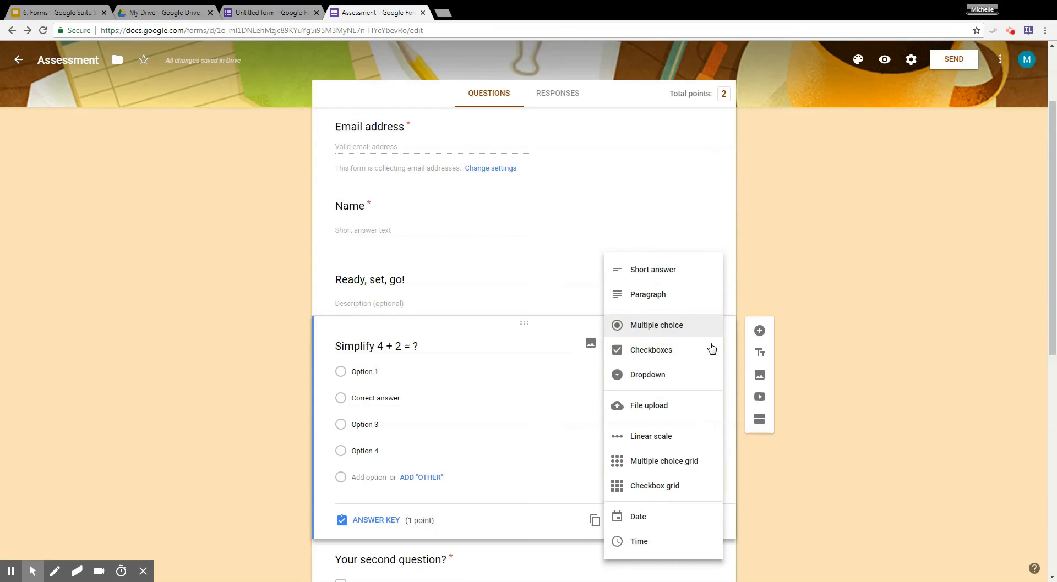
click(695, 280)
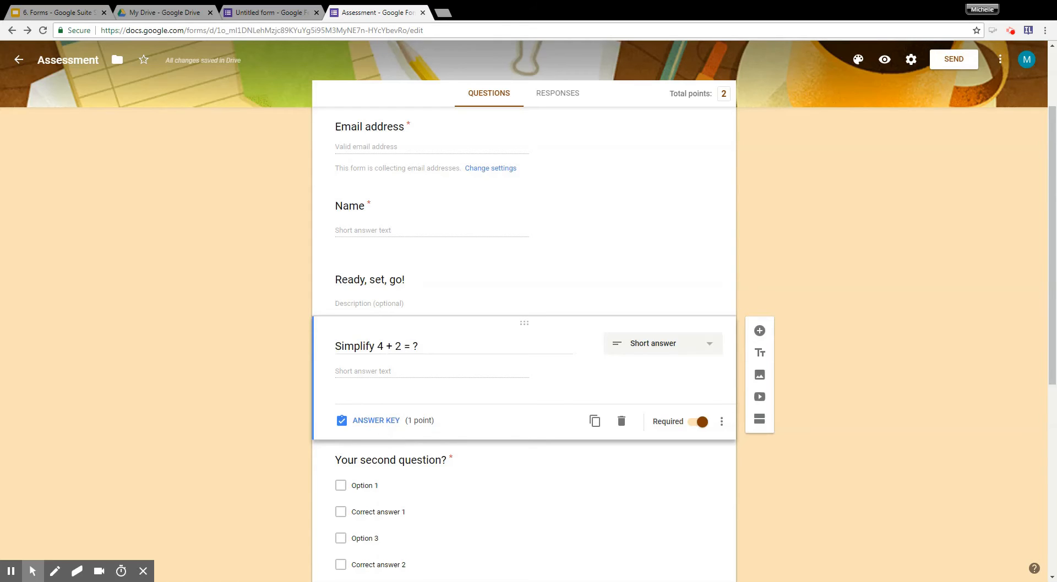
click(380, 422)
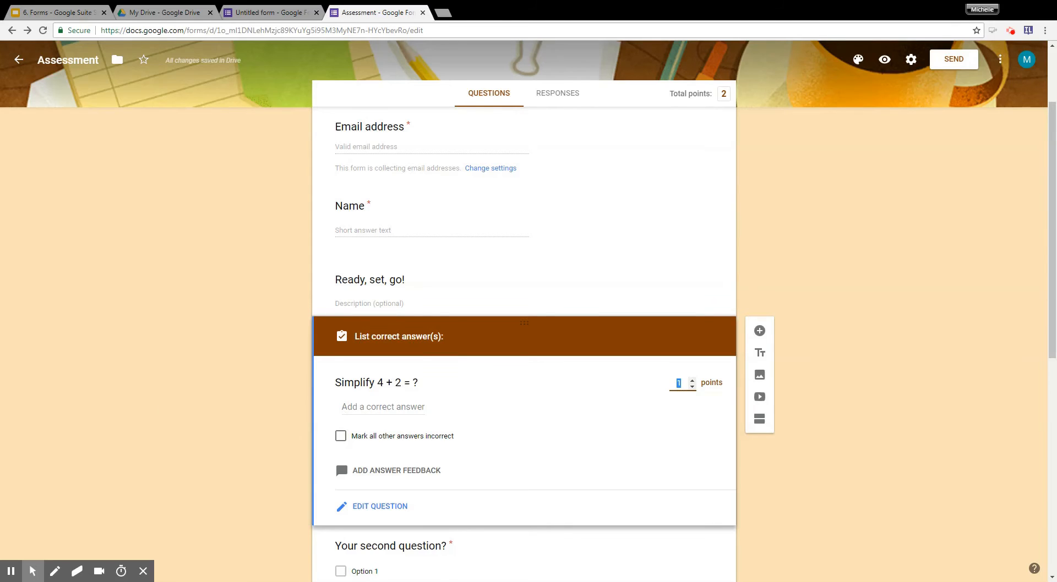
click(358, 407)
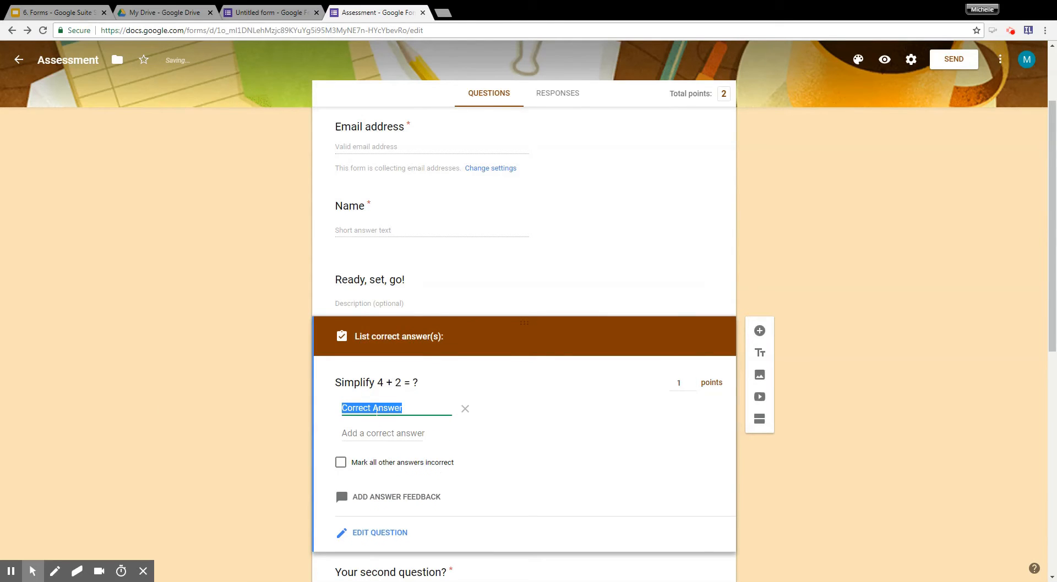
text(6)
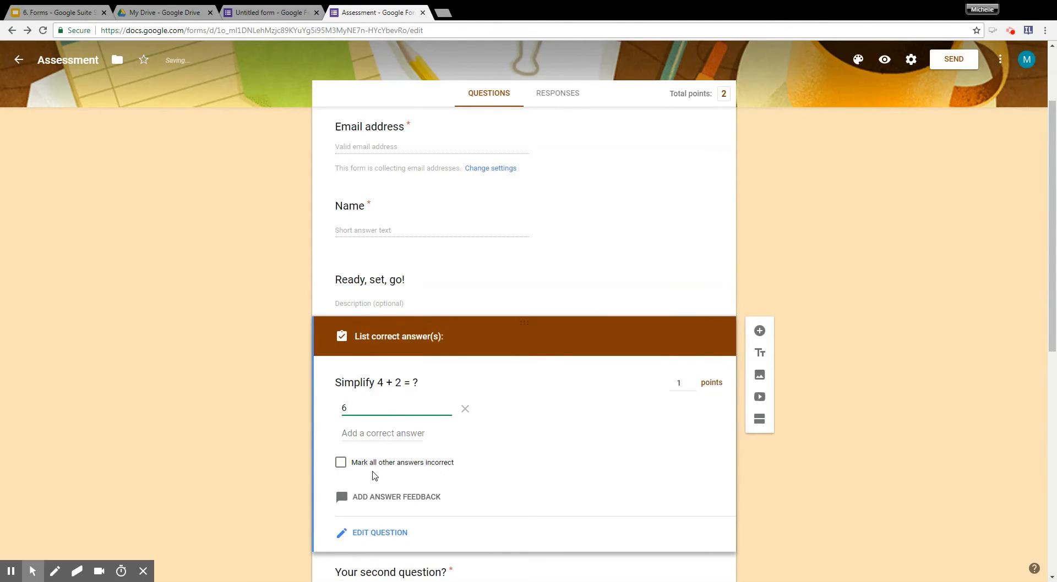
click(394, 500)
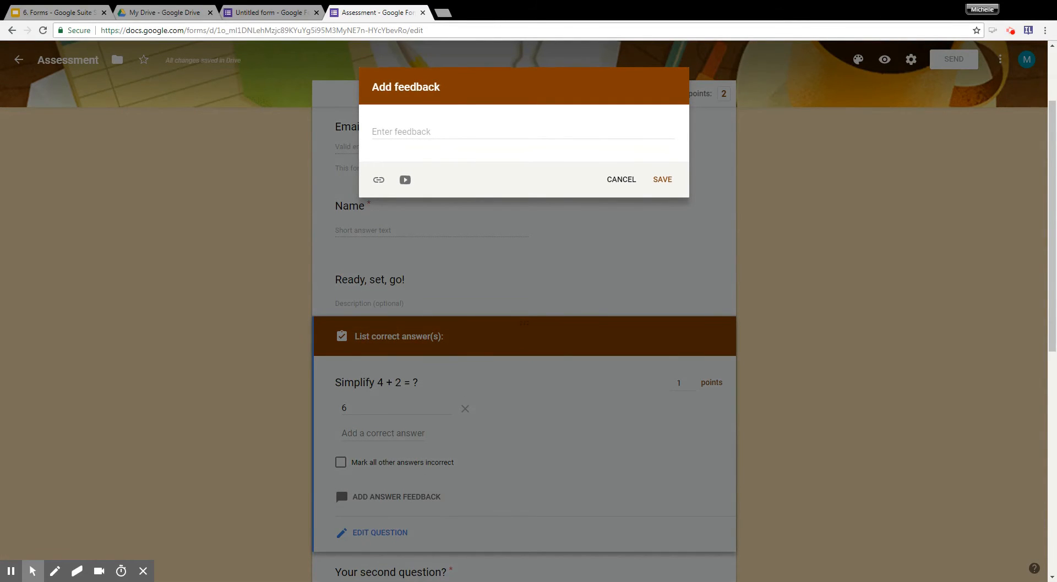
click(437, 133)
click(621, 179)
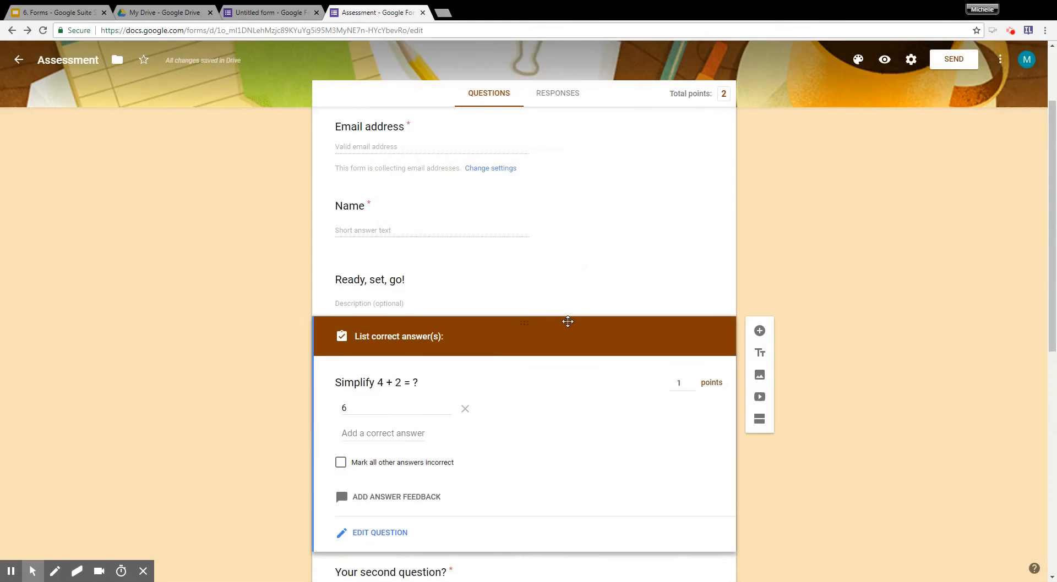
Replace the second question's placeholder text with "9 - 7 = ?".
scroll(502, 502, down, 5)
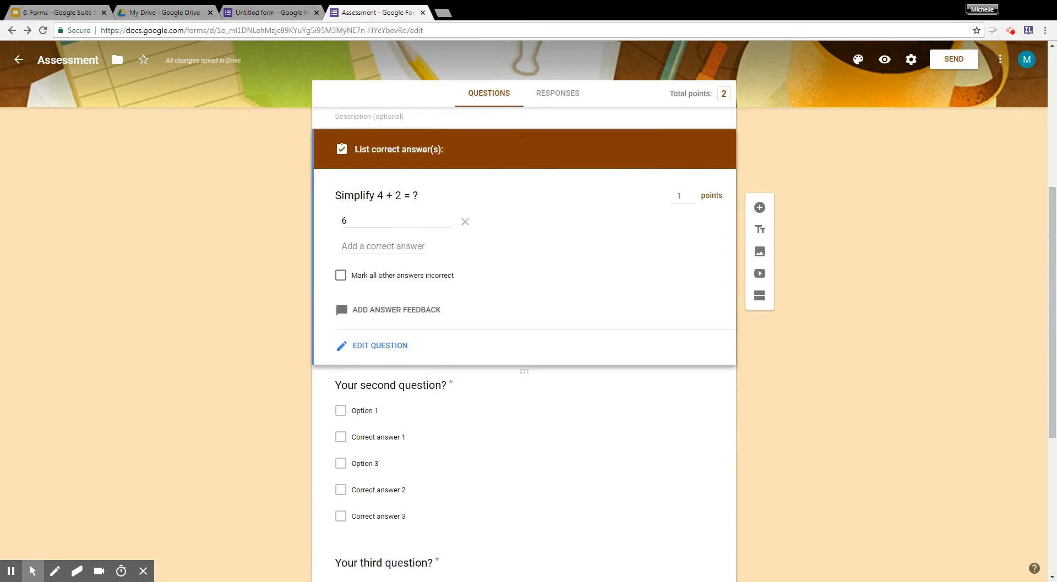
click(438, 356)
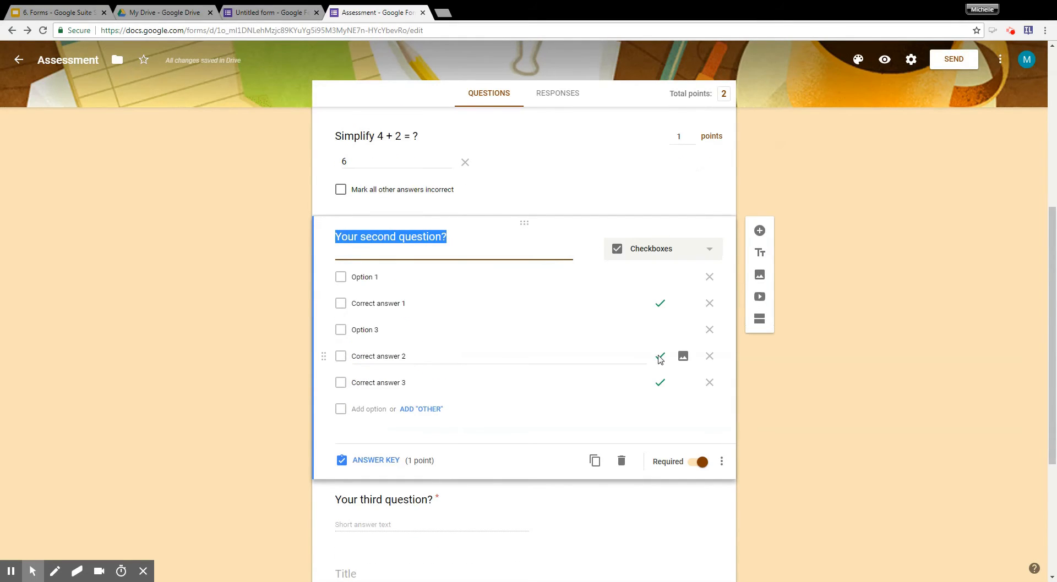
text(9 - )
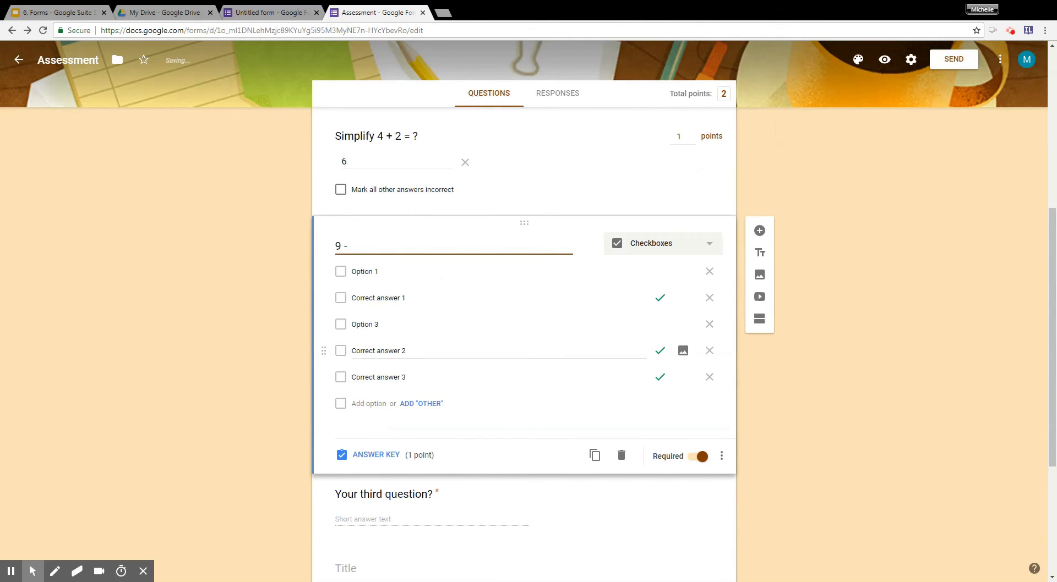
text(7 = ?)
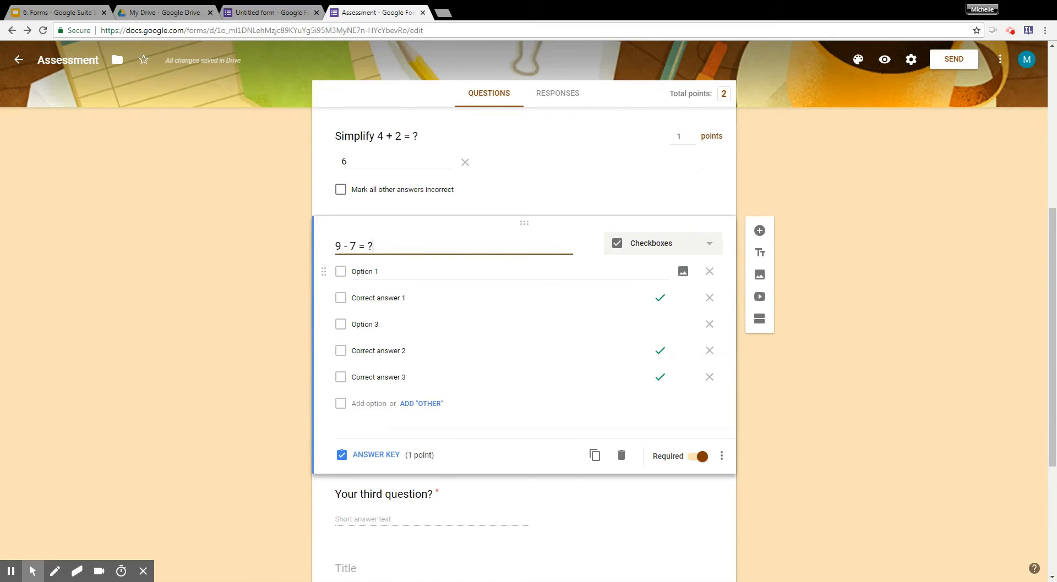
Set the second question's answer options to 16, 3, 32 and 2, and remove the fifth option.
click(365, 271)
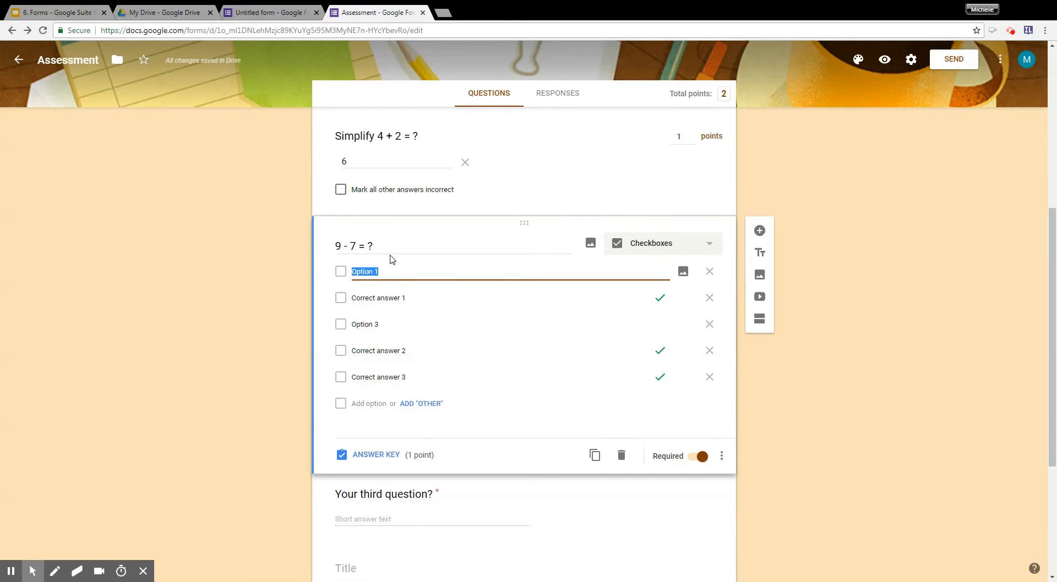
text(16)
click(397, 298)
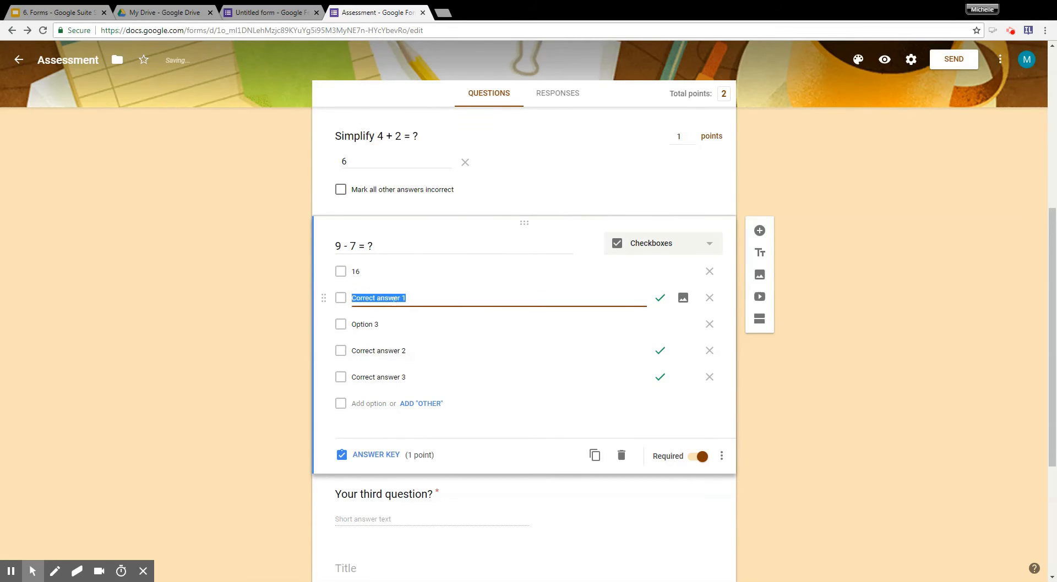
text(3)
click(388, 325)
text(32)
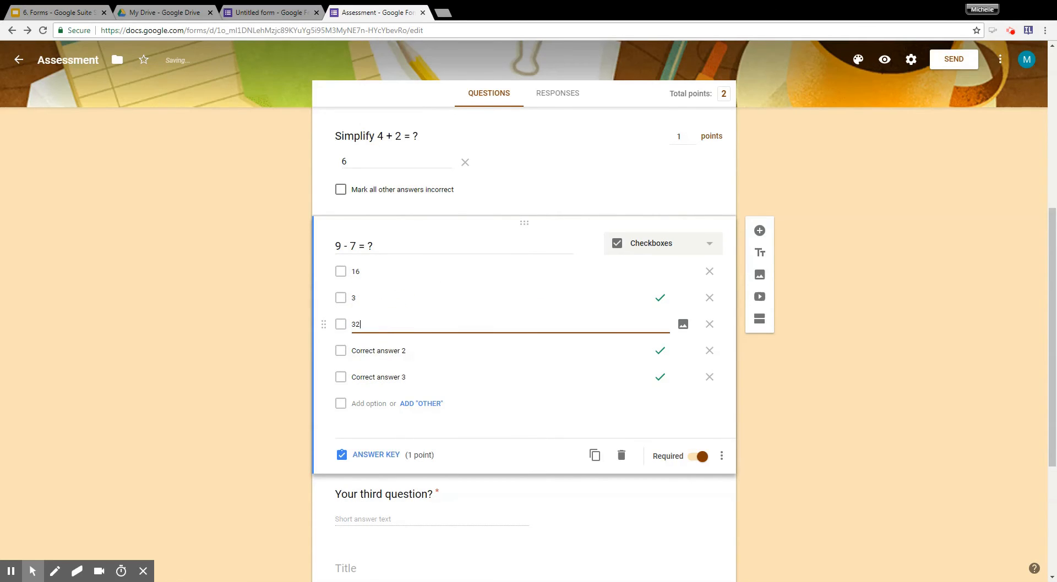
click(379, 351)
text(2)
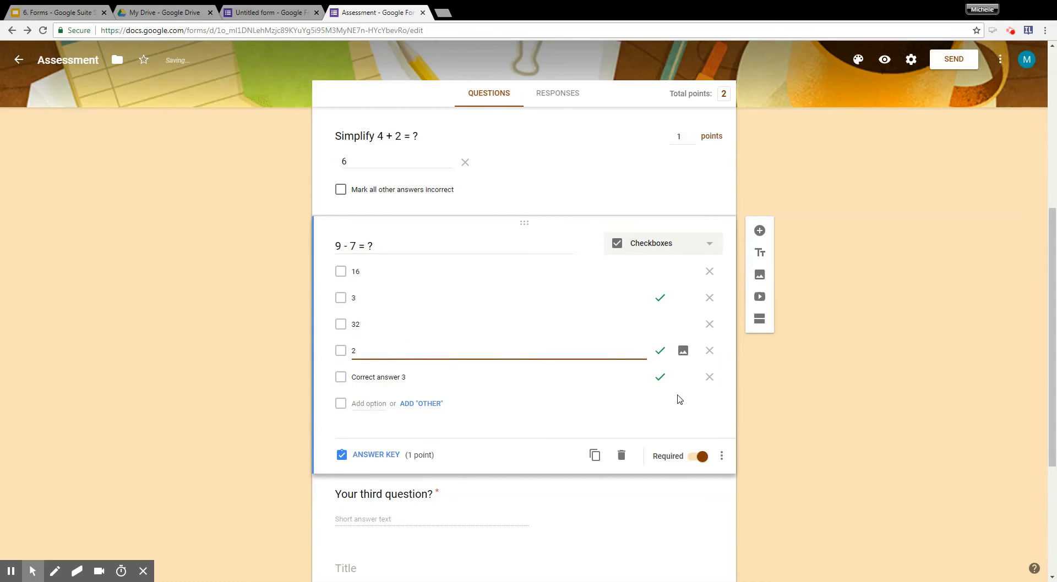
click(710, 377)
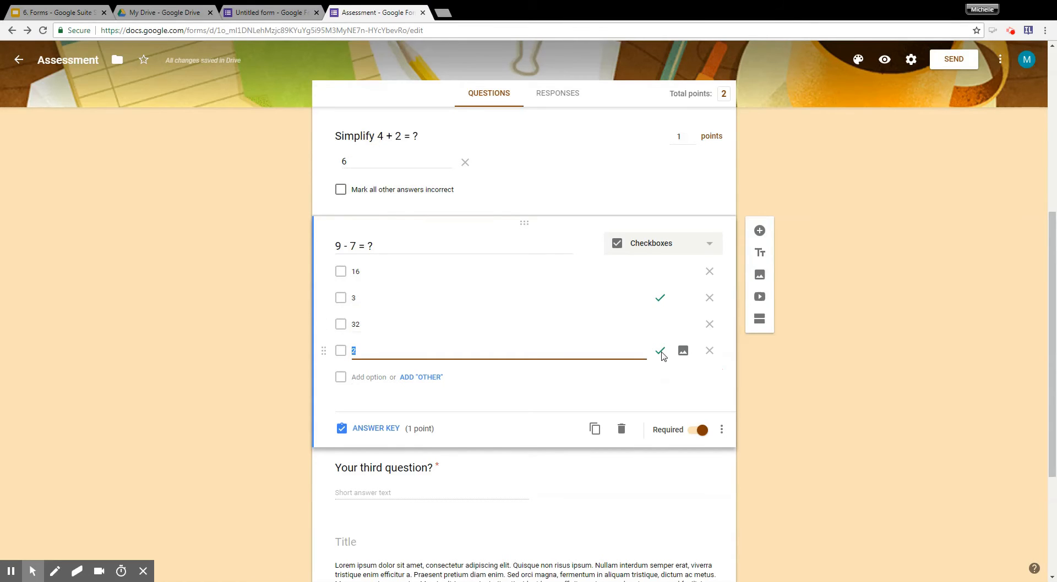
Change the "9 - 7 = ?" question to multiple choice and mark only 2 as the correct answer.
click(706, 246)
click(697, 218)
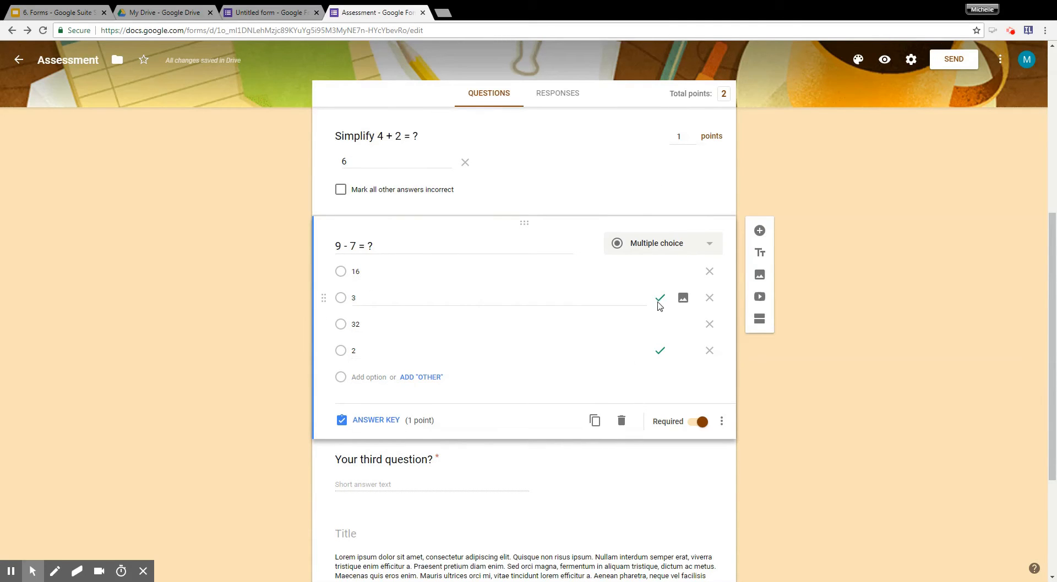
click(388, 423)
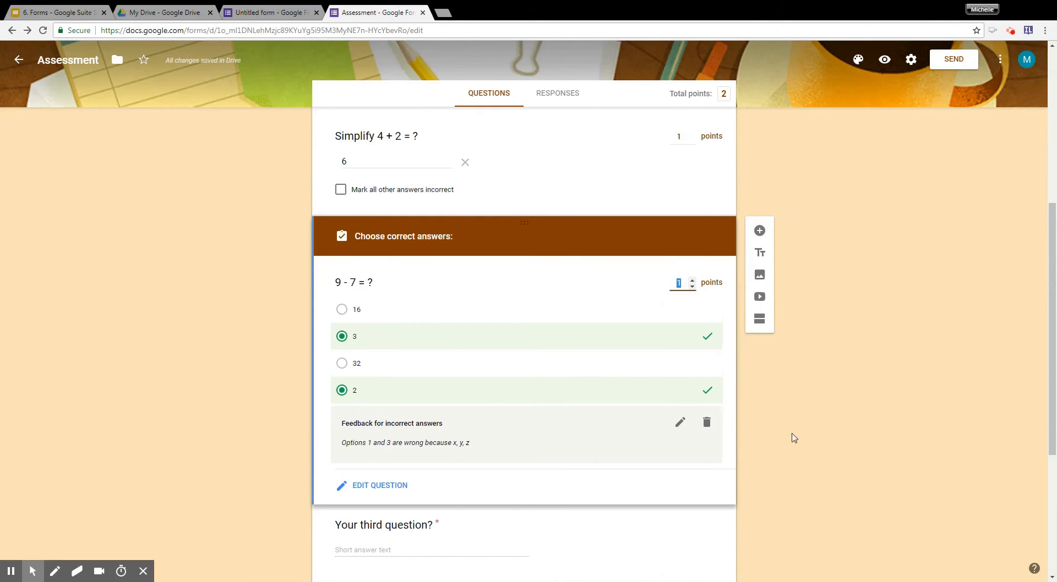
click(708, 391)
click(707, 340)
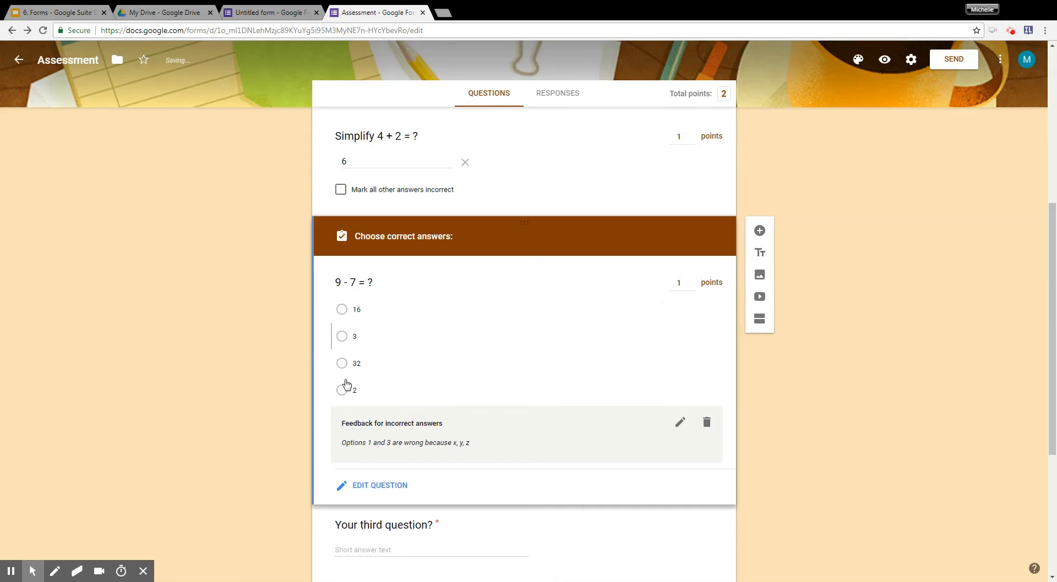
click(700, 396)
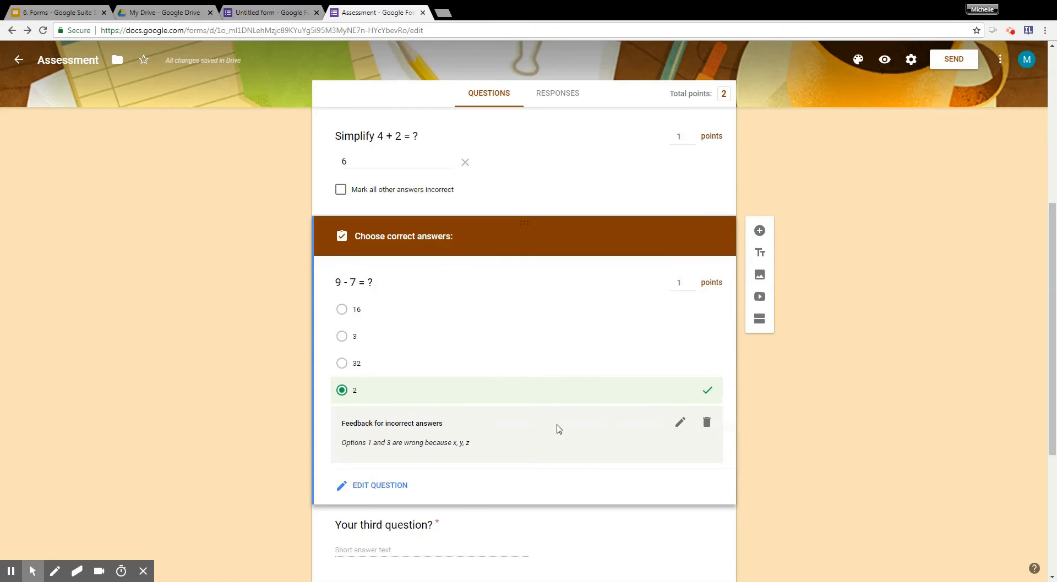
Enter "Excellent!" as the feedback for correct answers to the "9 - 7 = ?" question.
click(681, 424)
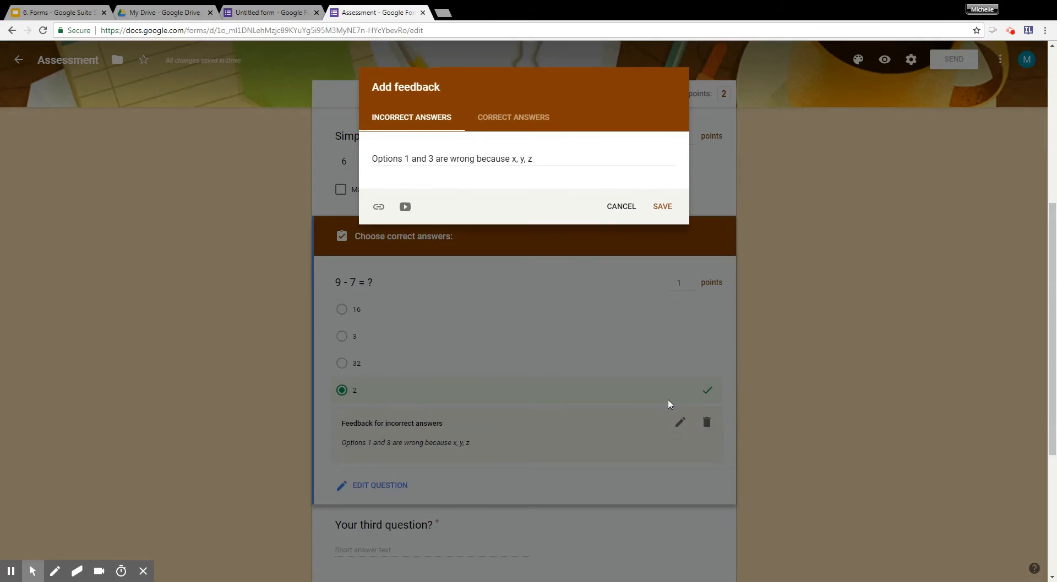
click(511, 121)
click(499, 162)
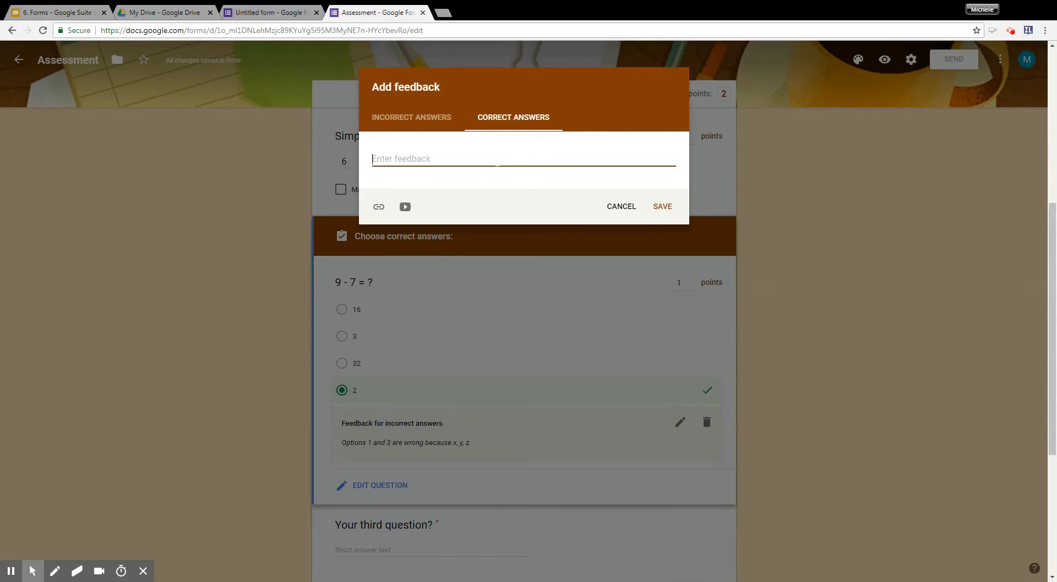
text(Excellent!)
Clear the template's feedback for incorrect answers to the "9 - 7 = ?" question and save the feedback.
click(427, 120)
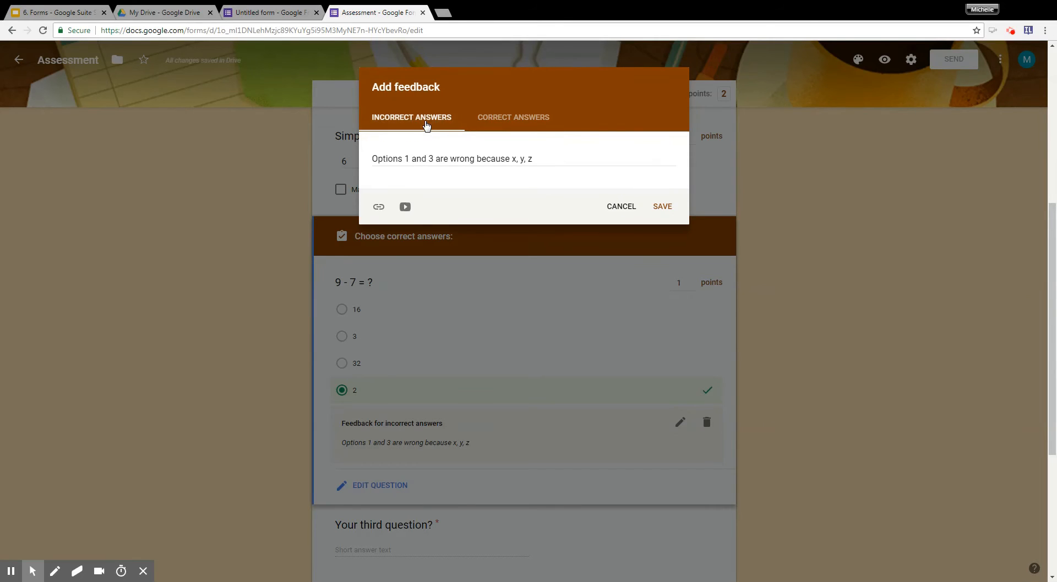
click(97, 142)
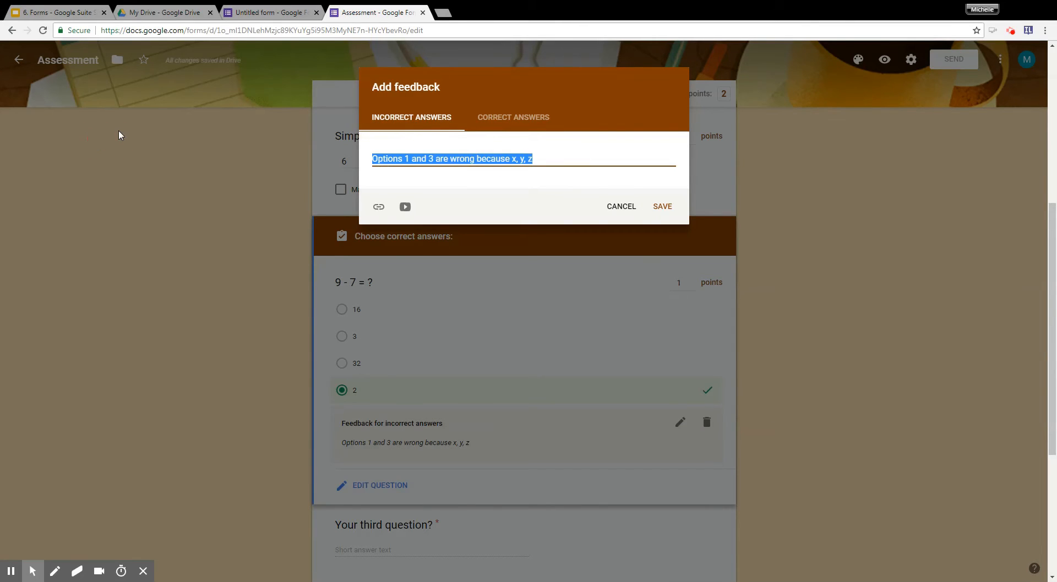
key(BackSpace)
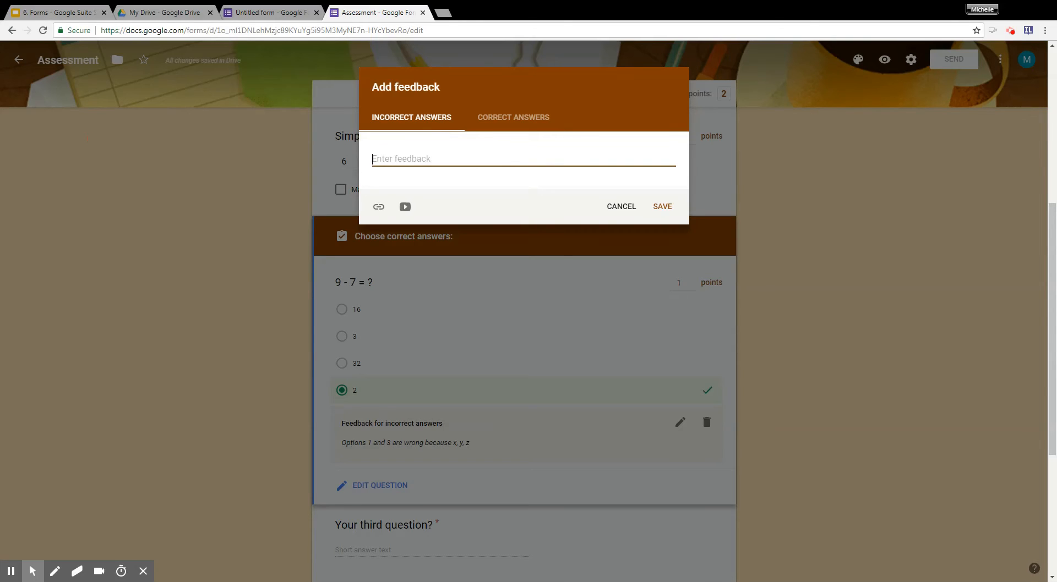
text(Tr)
key(BackSpace)
click(673, 208)
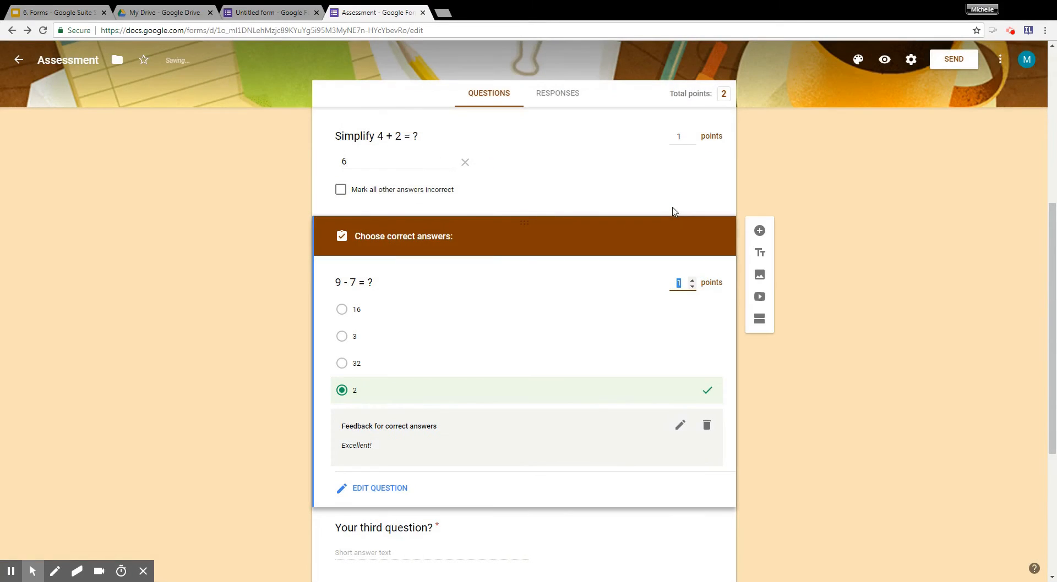
Change the third question's type from short answer to Paragraph.
scroll(604, 416, down, 2)
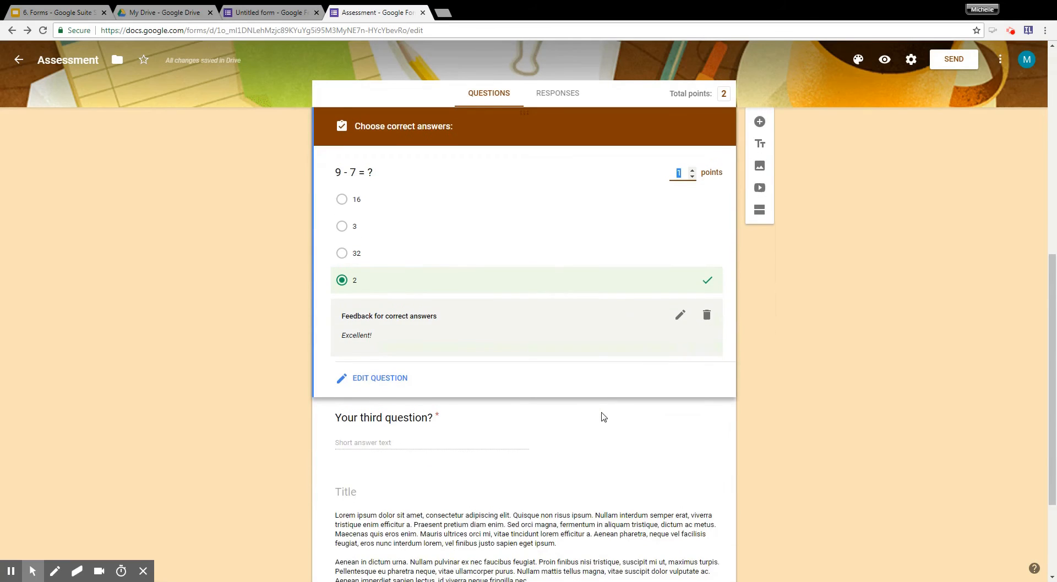
scroll(604, 417, down, 2)
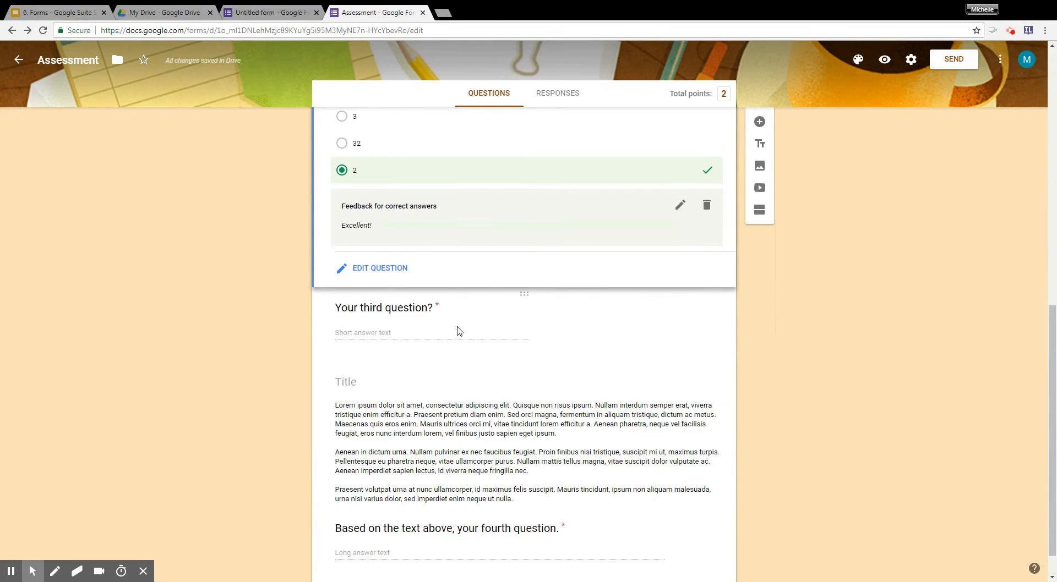
click(596, 328)
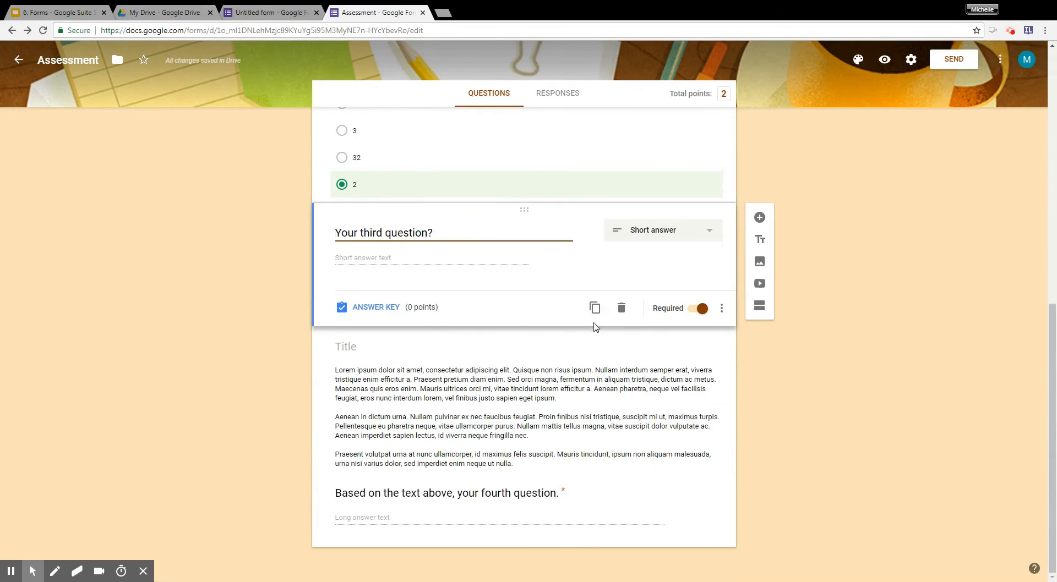
click(693, 234)
click(695, 255)
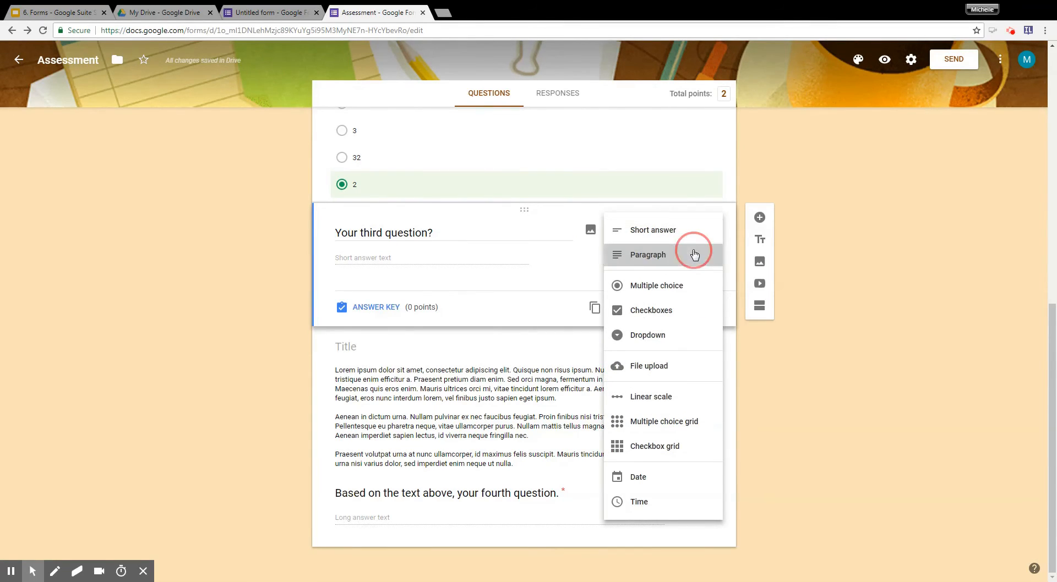
Replace the third question with a word problem about two people holding 3 and 6 tokens, ending "how many do they have together?".
triple_click(524, 231)
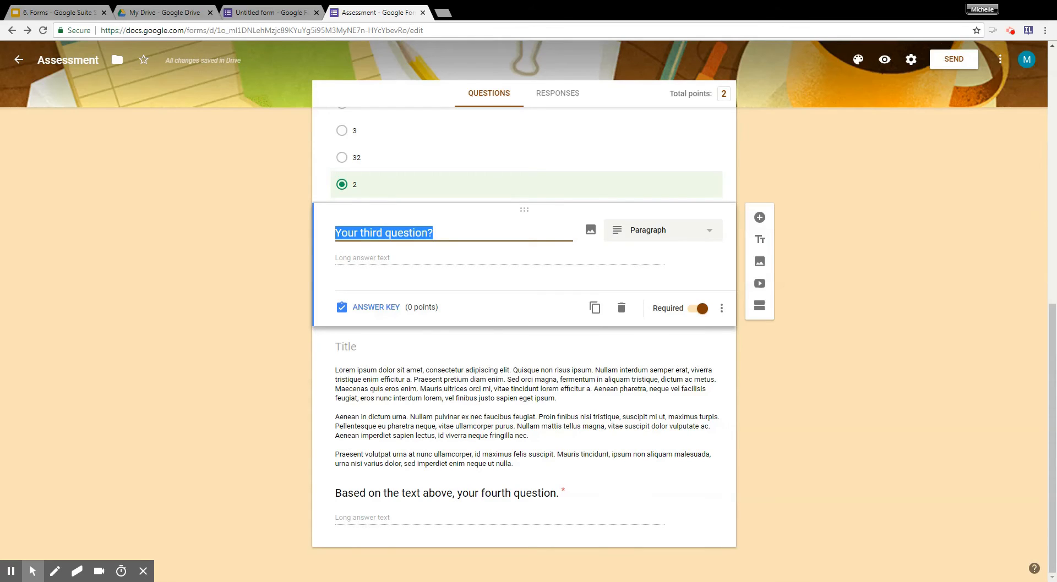
text(Mi)
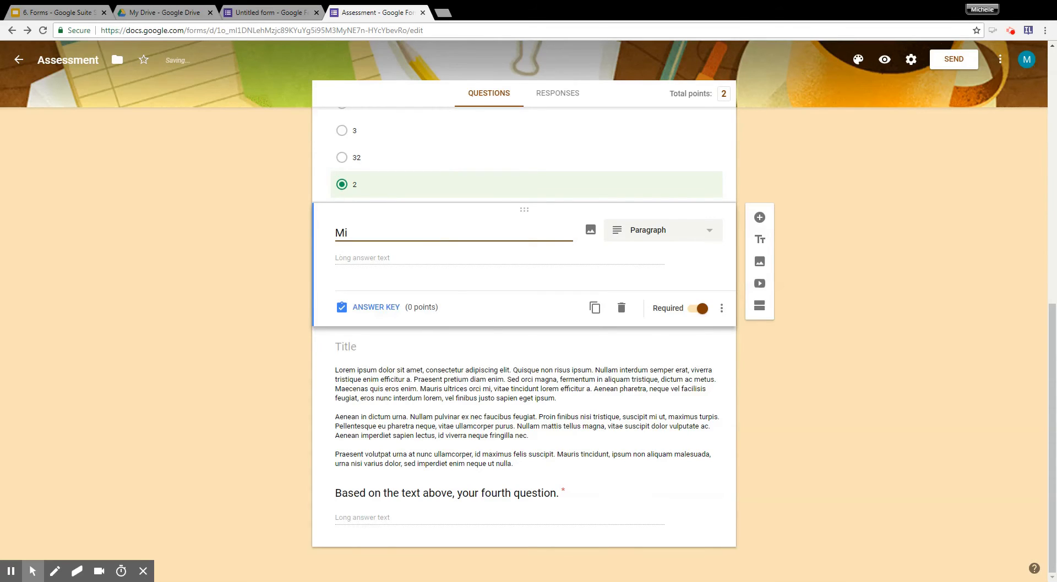
text(sty has 3 tokens and jo)
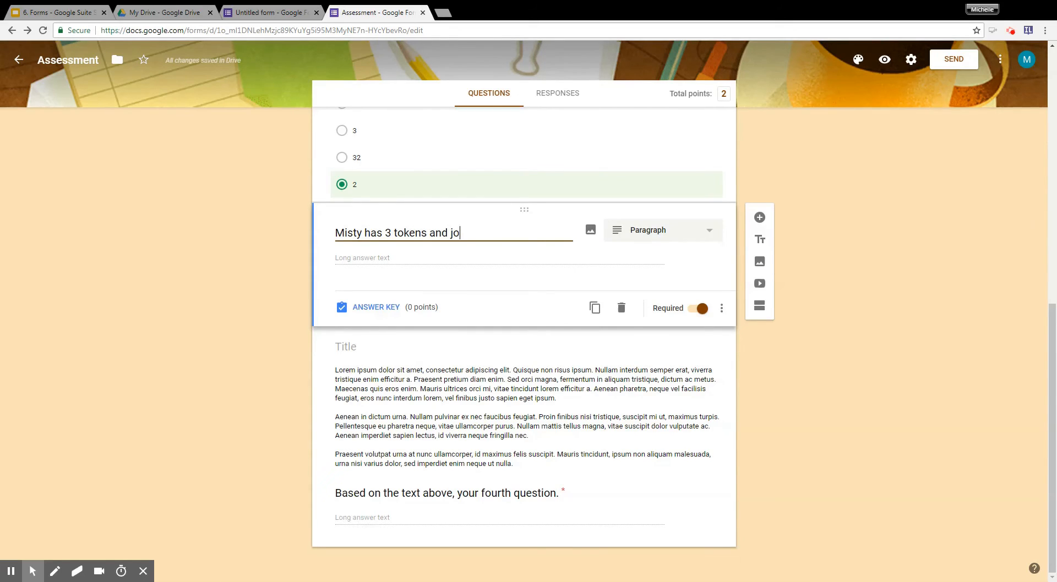
key(BackSpace)
key(BackSpace)
text(Jon has 6, )
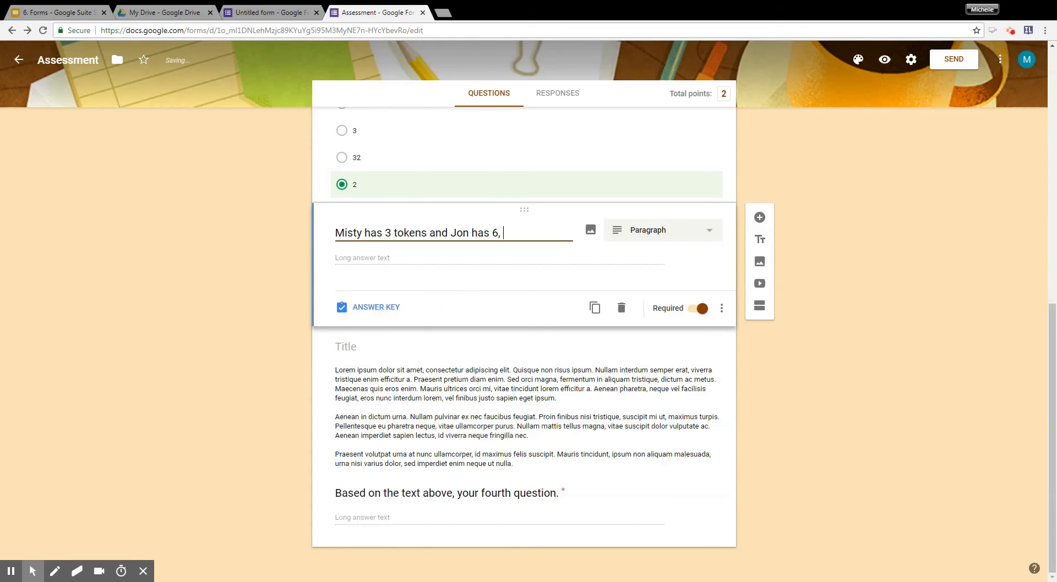
text(how many do )
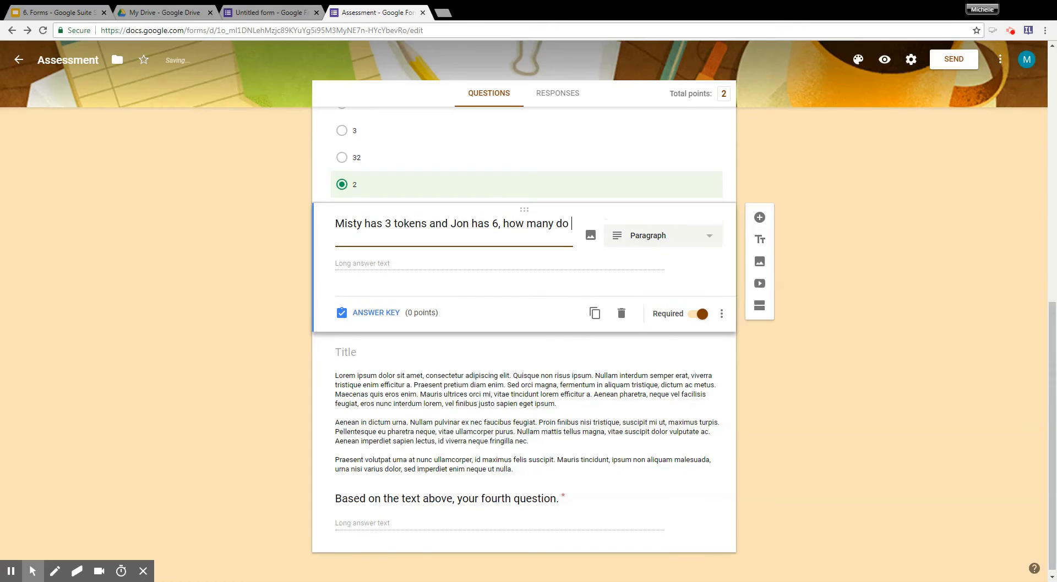
text(they have together)
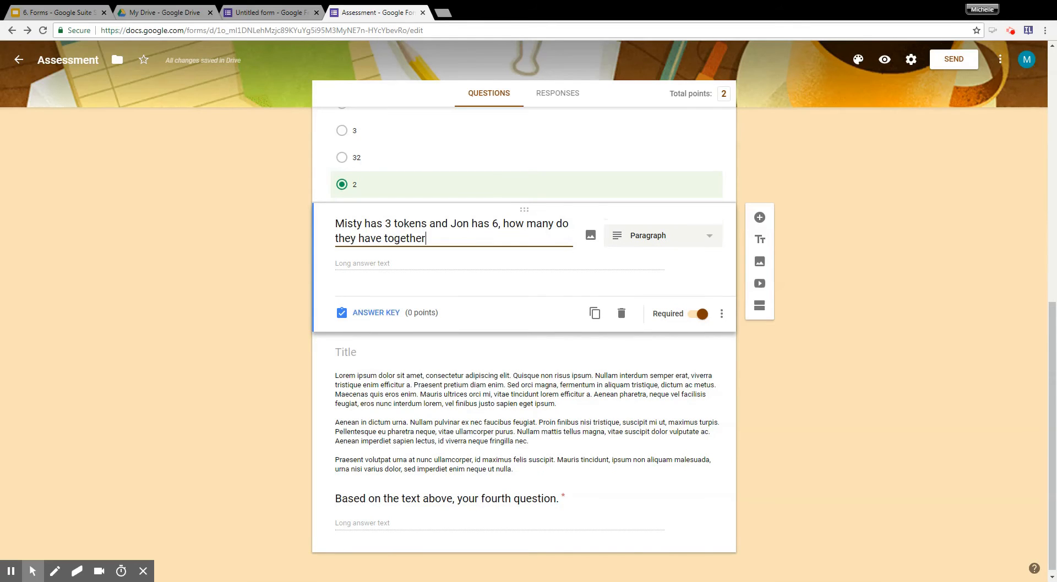
text(? How do you know?)
Append "How do you know?" to the end of the token word problem.
drag(530, 238, 437, 235)
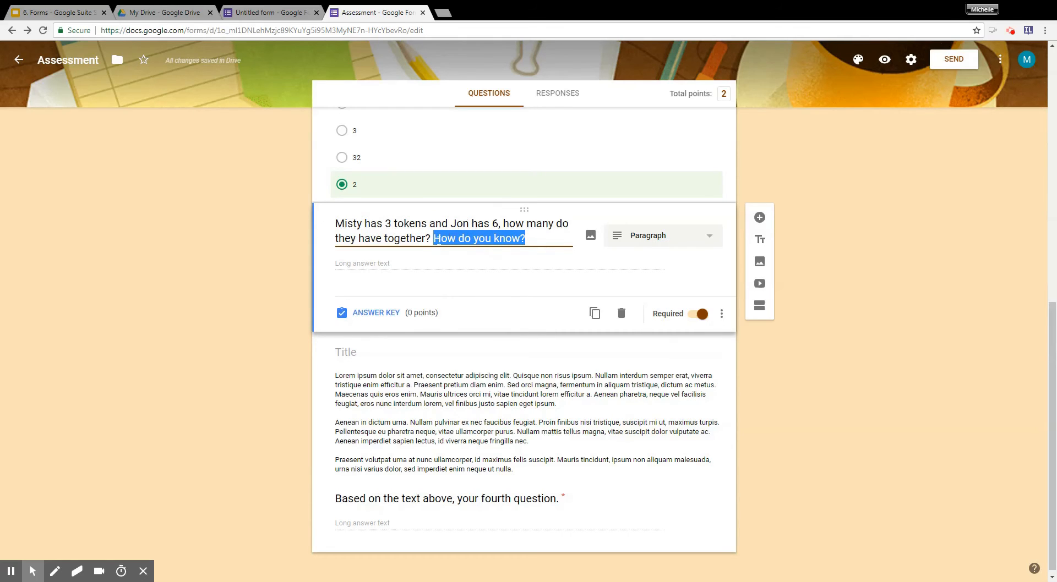
click(439, 240)
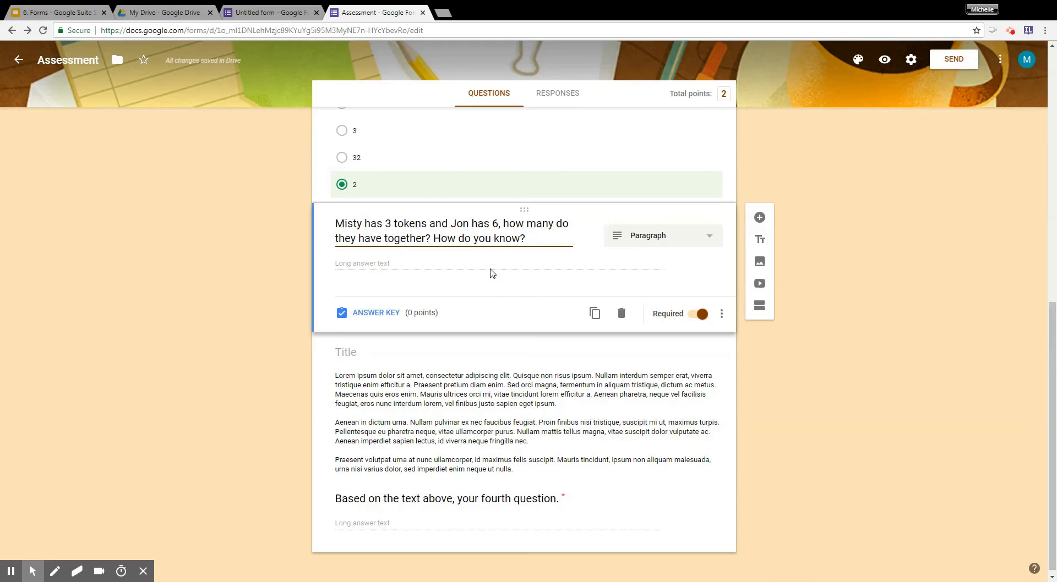
Delete the untitled Lorem ipsum text block and the template's fourth question, "Based on the text above, your fourth question.".
scroll(489, 301, up, 5)
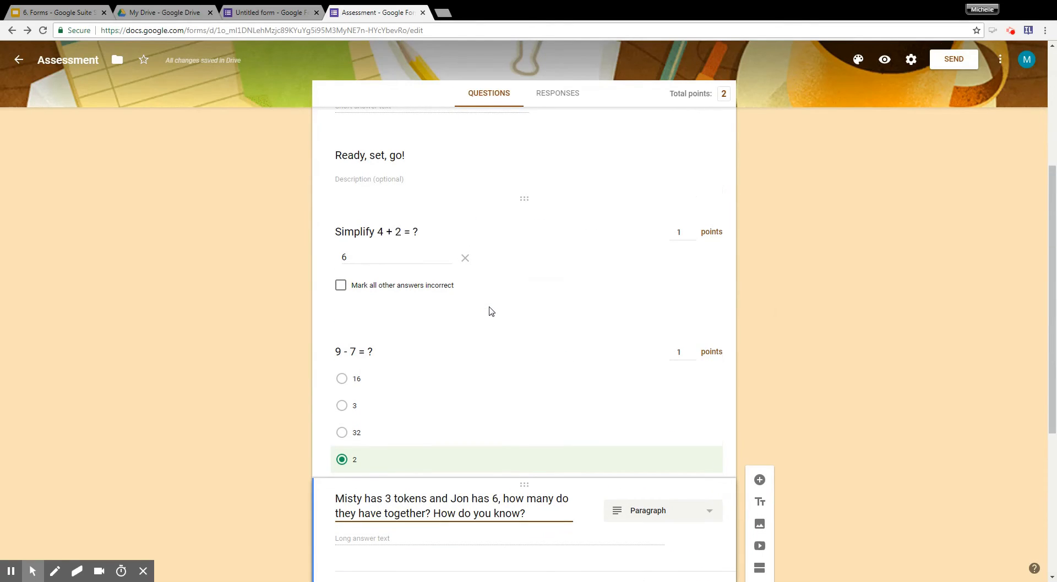
scroll(464, 401, down, 3)
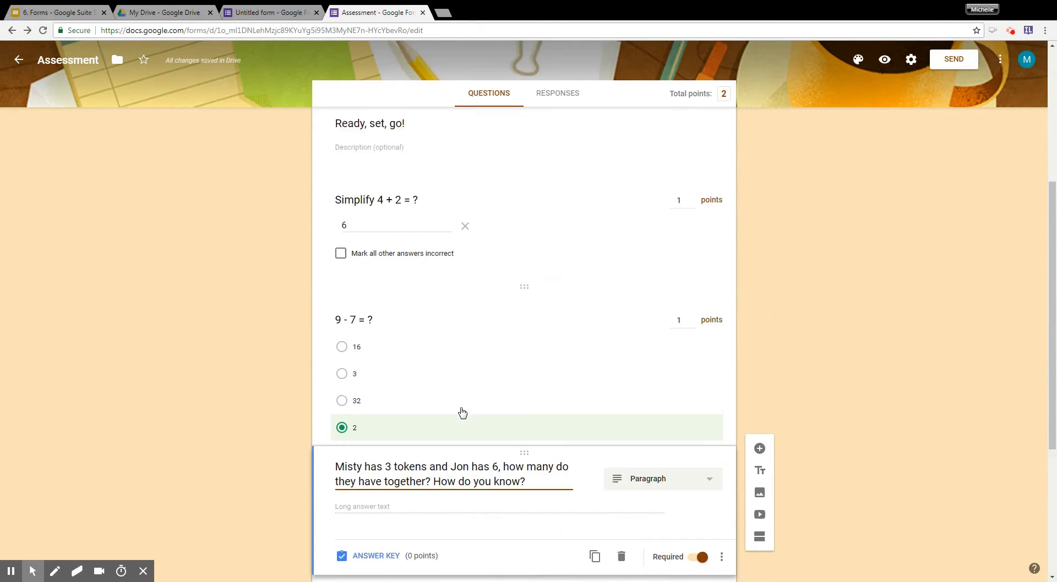
scroll(531, 438, down, 2)
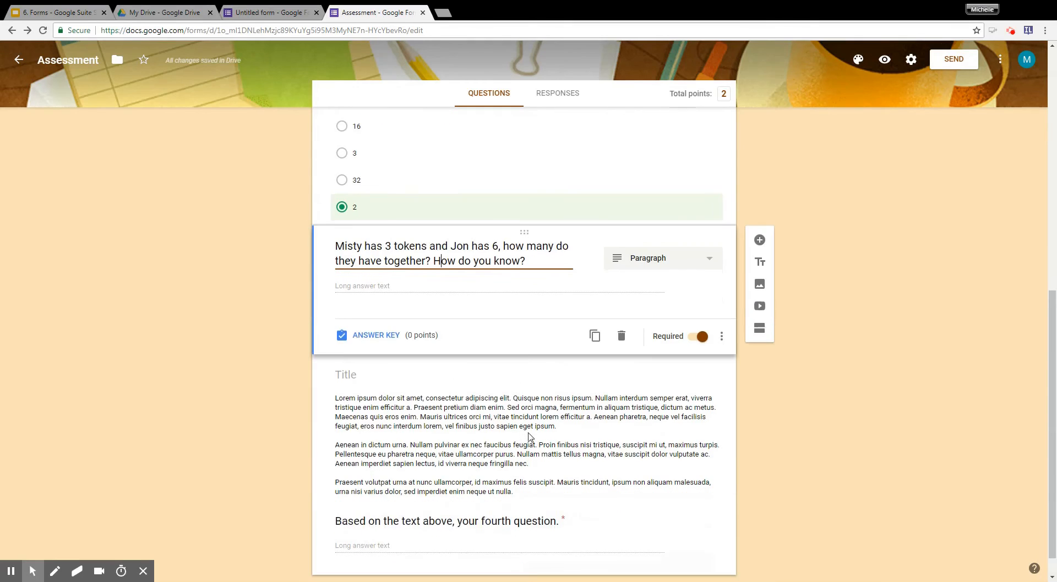
click(674, 362)
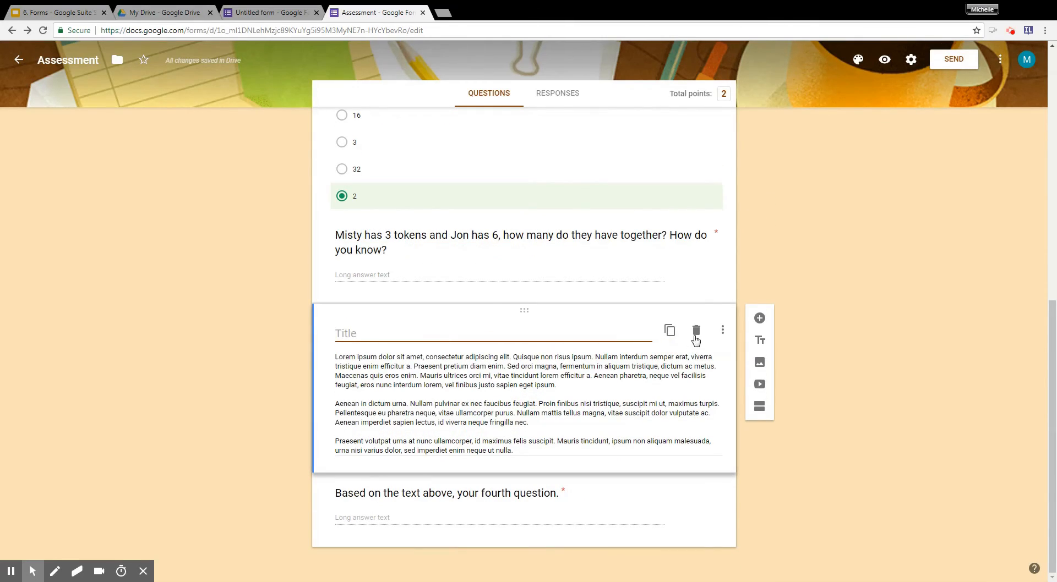
click(696, 332)
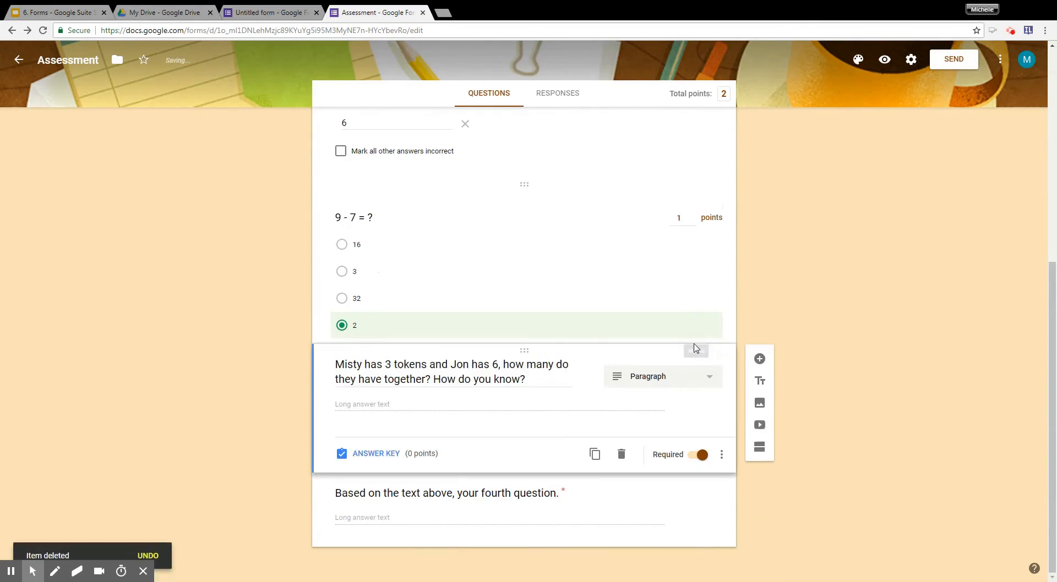
click(611, 514)
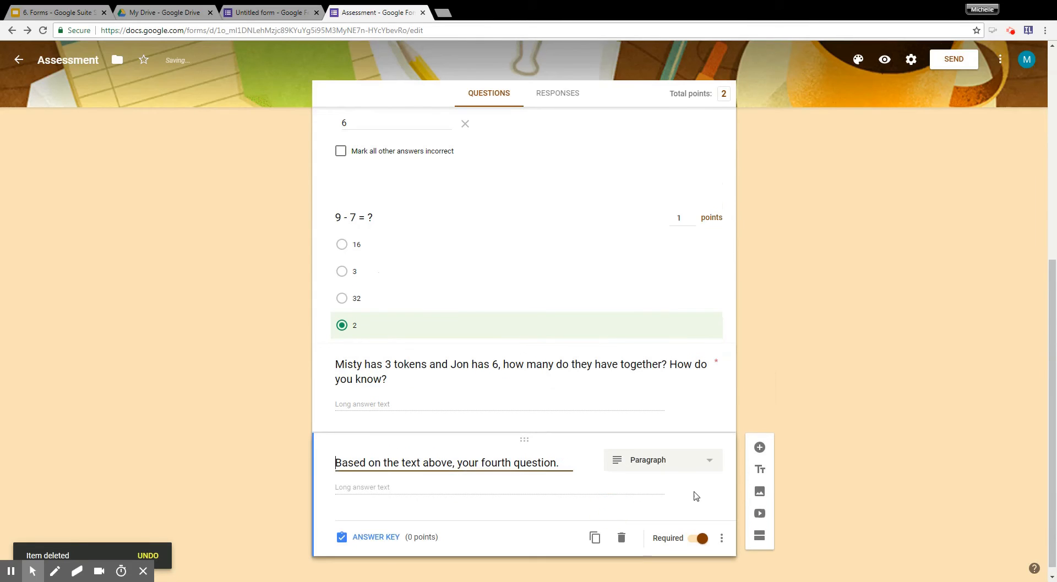
click(622, 538)
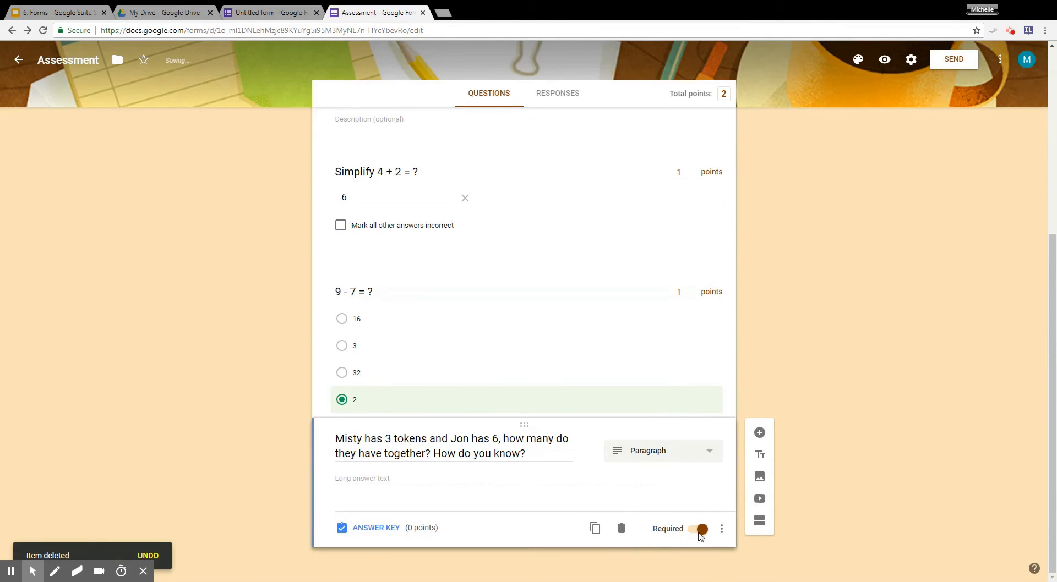
Review the points, answer keys and feedback of the two arithmetic questions and the token word problem.
click(641, 363)
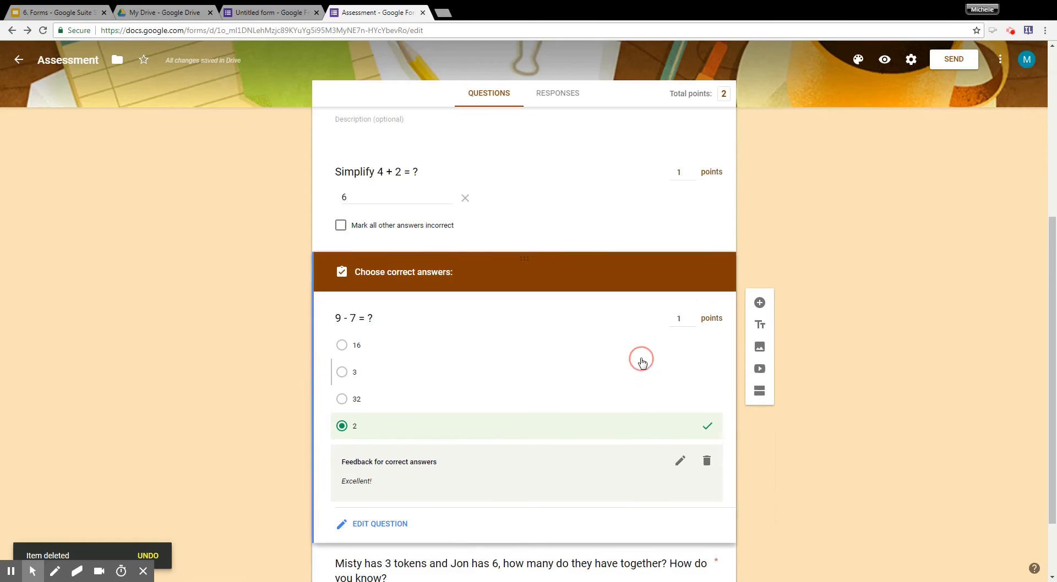
scroll(641, 378, down, 2)
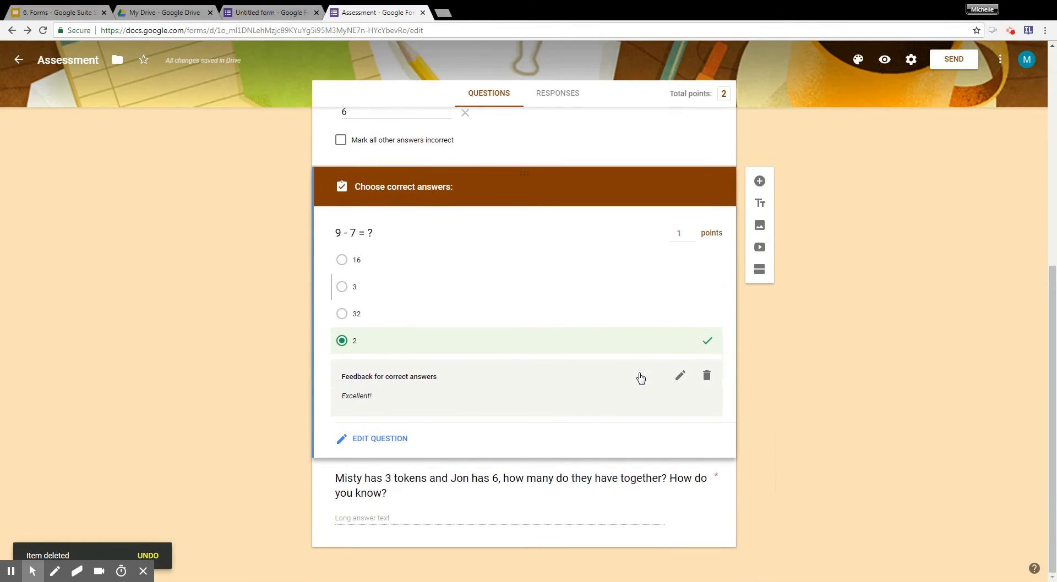
scroll(641, 378, up, 7)
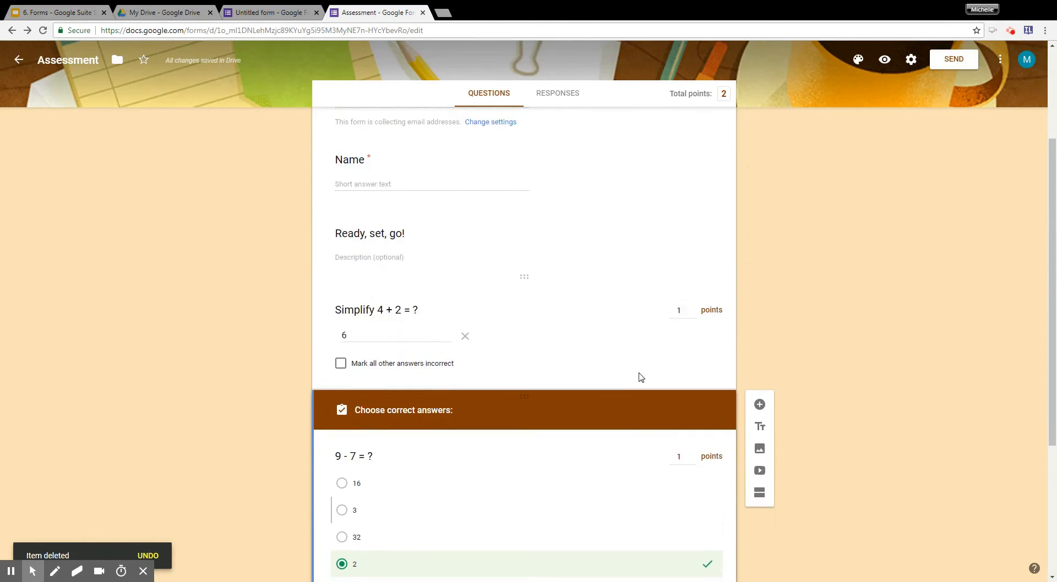
scroll(639, 377, down, 2)
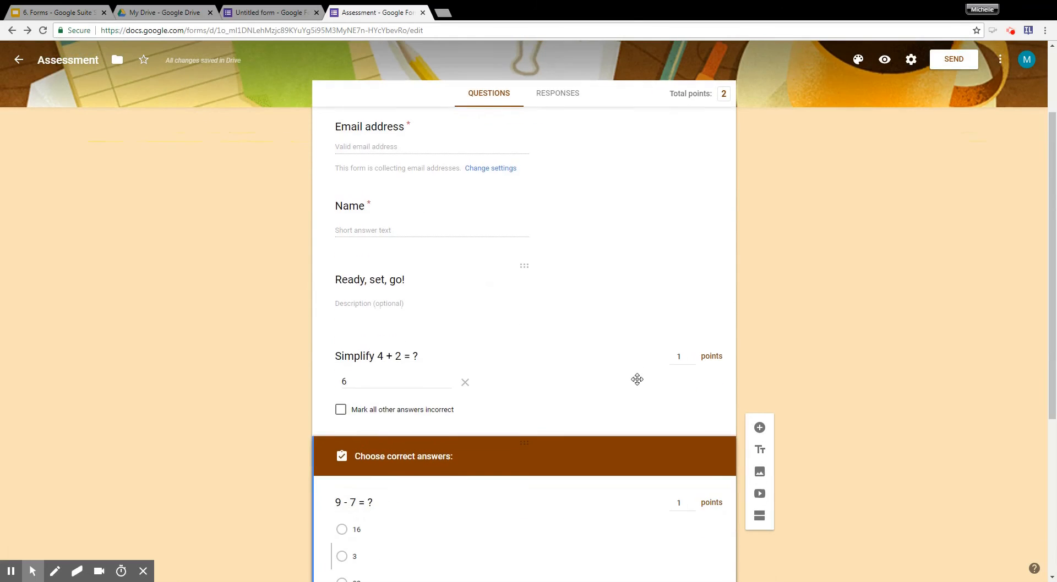
click(617, 399)
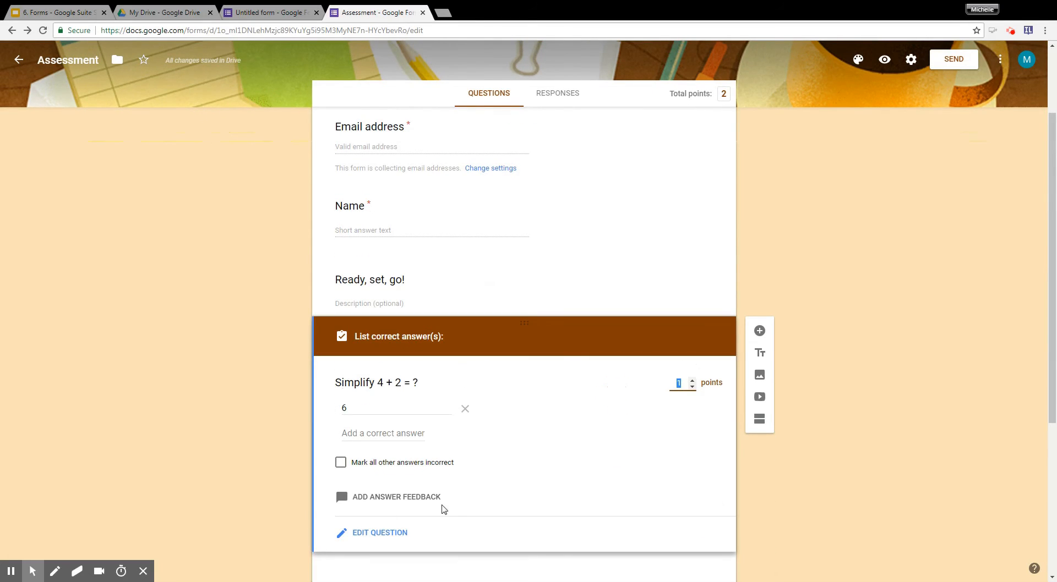
scroll(450, 493, down, 3)
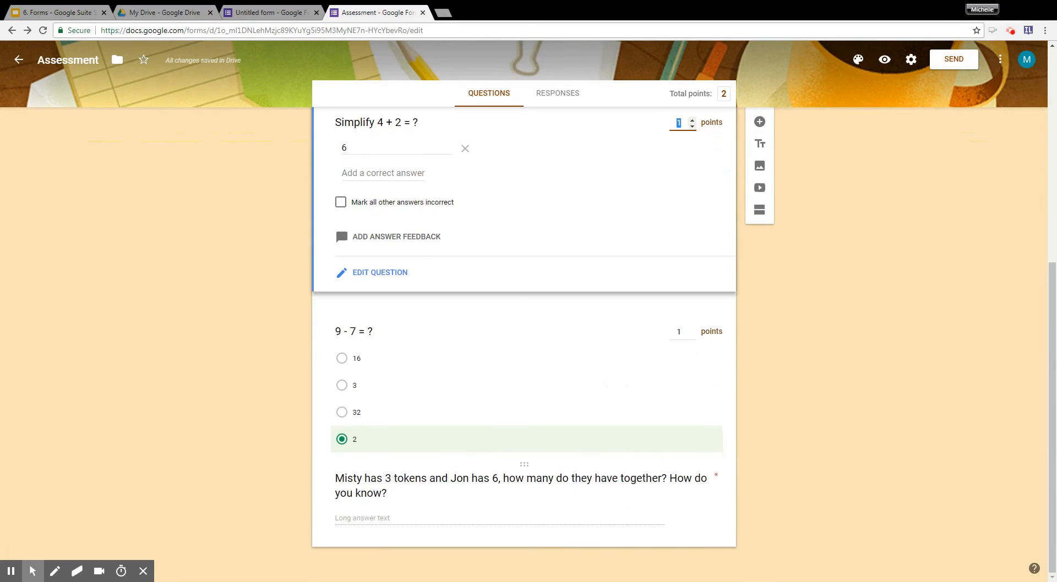
click(604, 505)
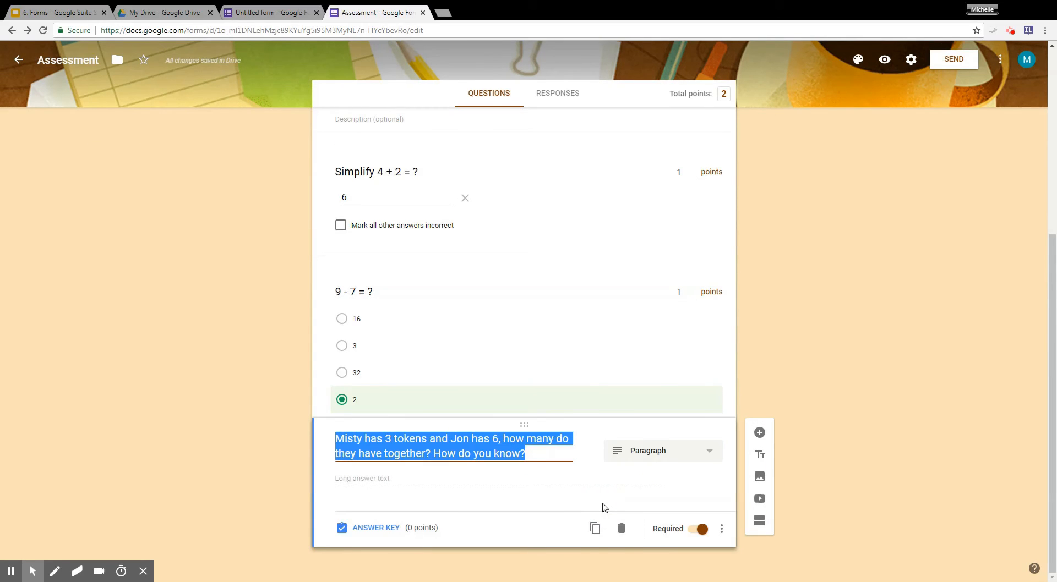
click(597, 373)
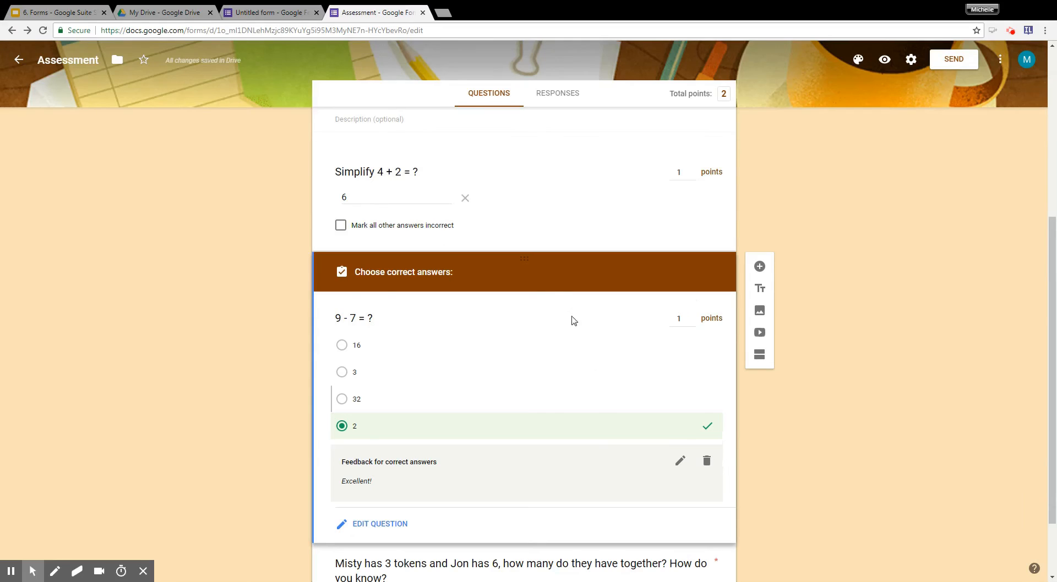
Leave 2 marked correct for "9 - 7 = ?" and return that question and "Simplify 4 + 2 = ?" from answer key to question editing.
click(399, 432)
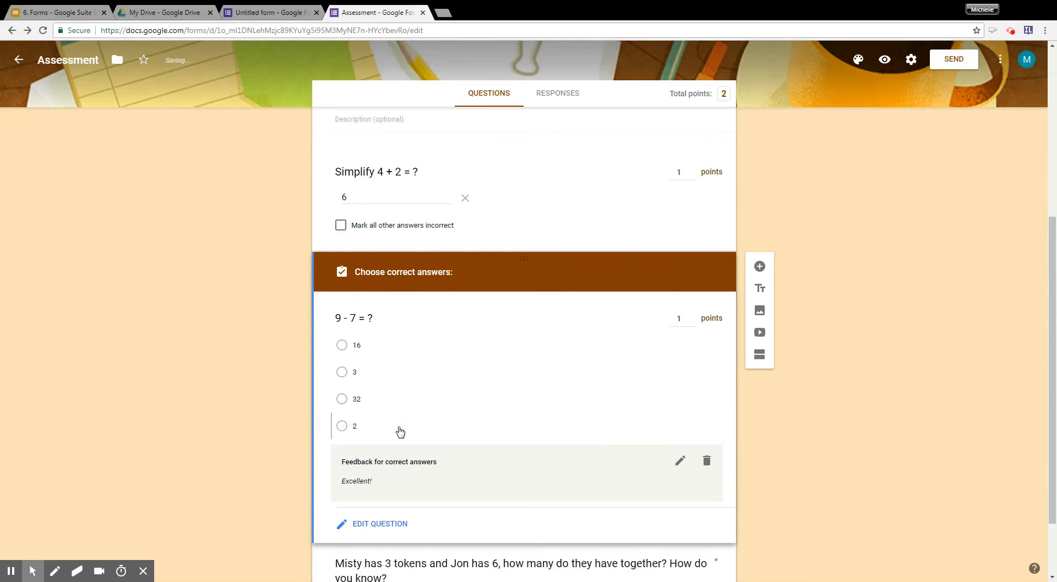
click(400, 433)
click(395, 528)
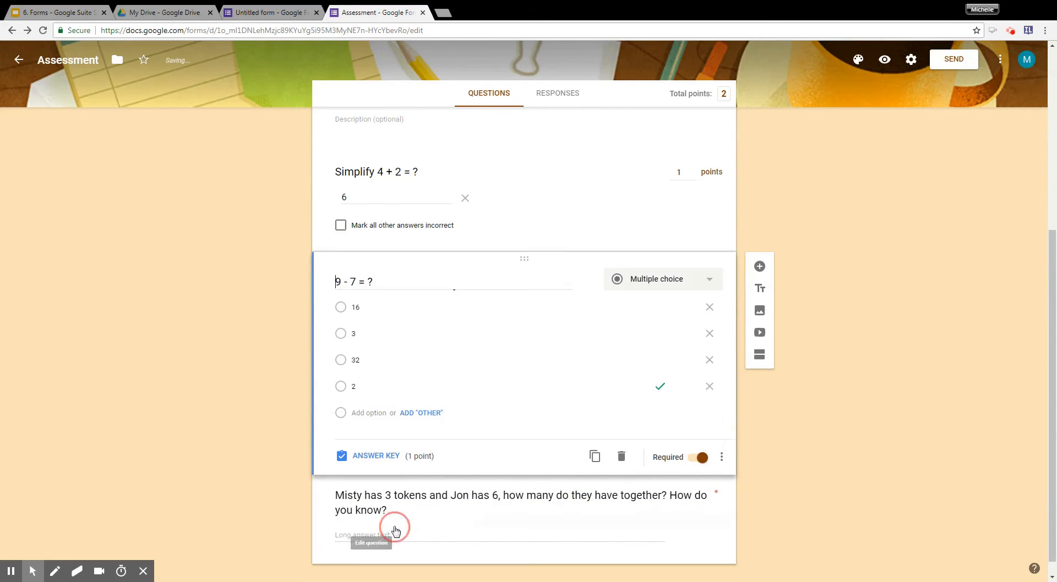
click(570, 216)
click(391, 352)
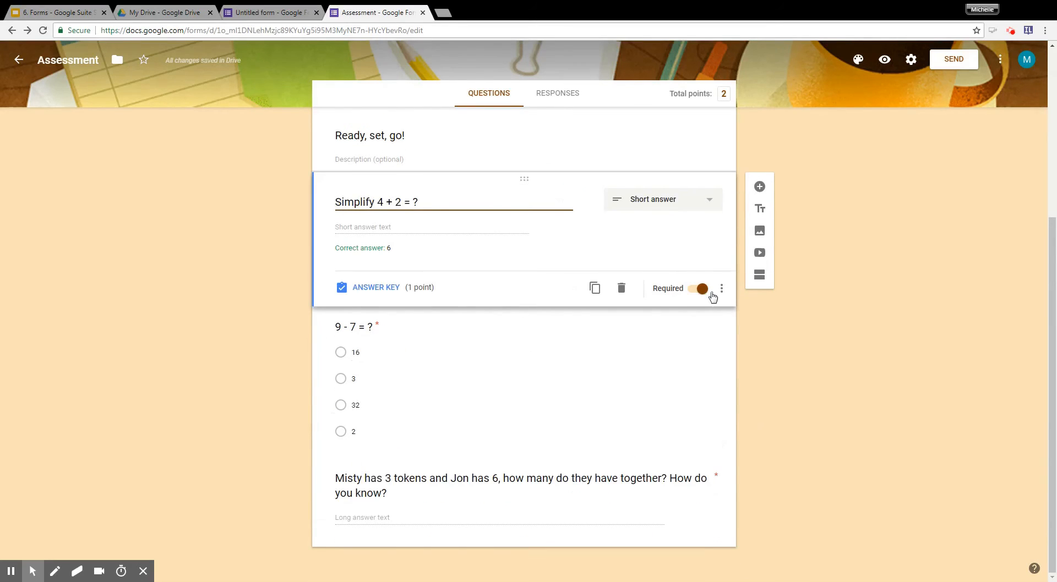
Open the form's sending options with email as the delivery method and activate the recipient field.
scroll(668, 291, up, 4)
scroll(630, 368, down, 2)
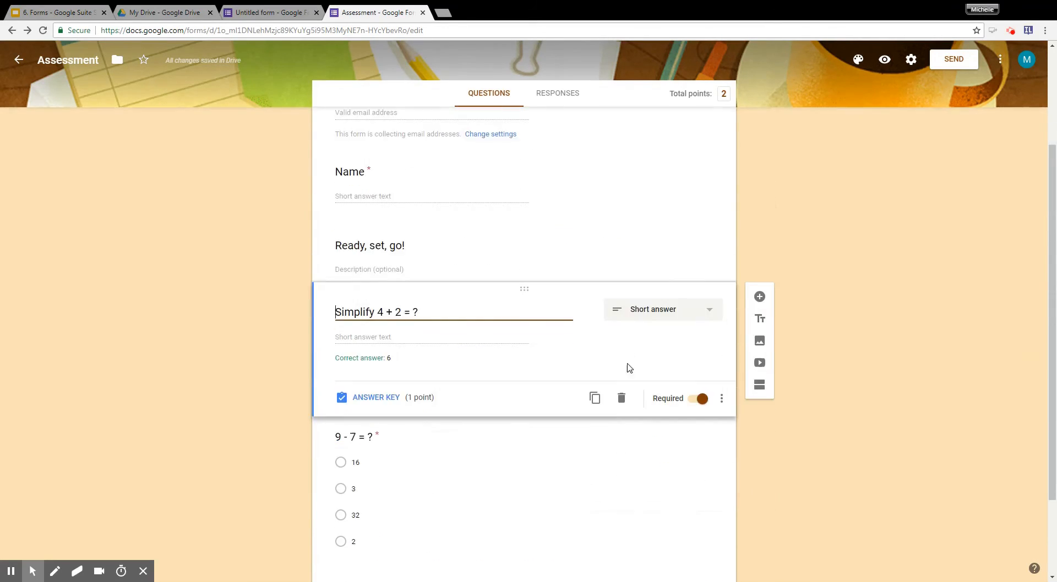
scroll(618, 418, down, 2)
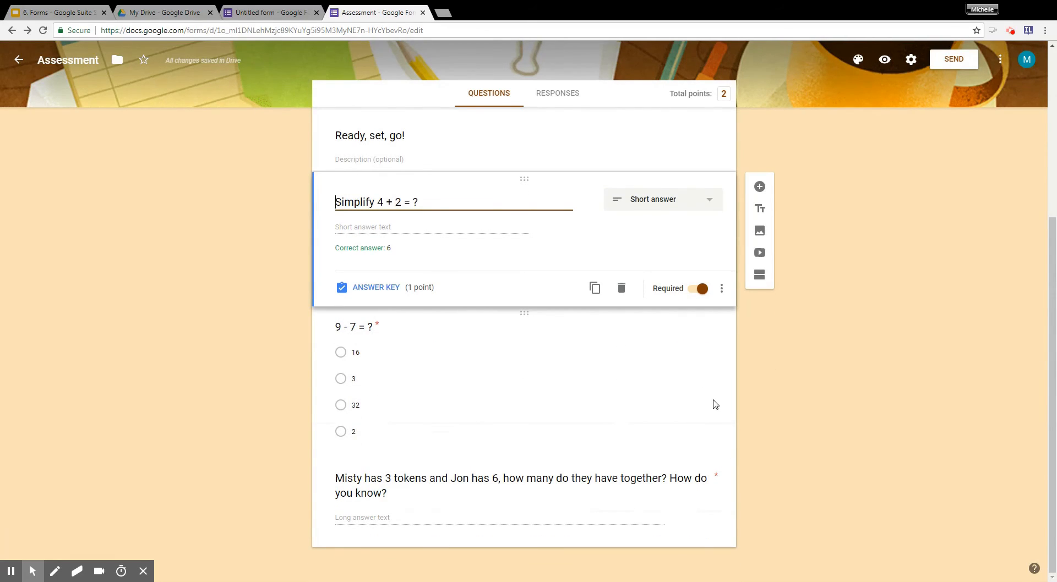
scroll(715, 404, up, 5)
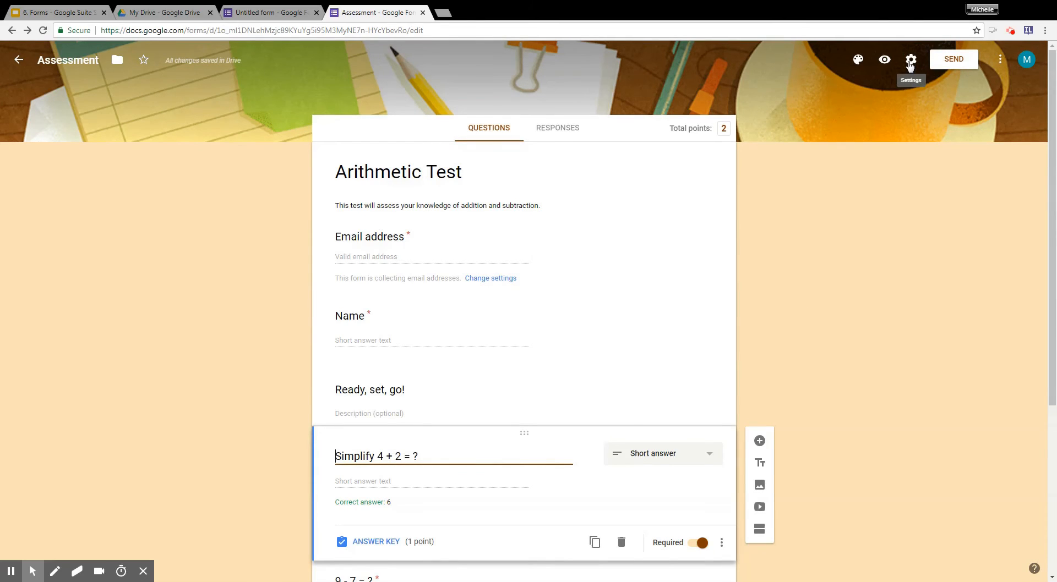
click(943, 59)
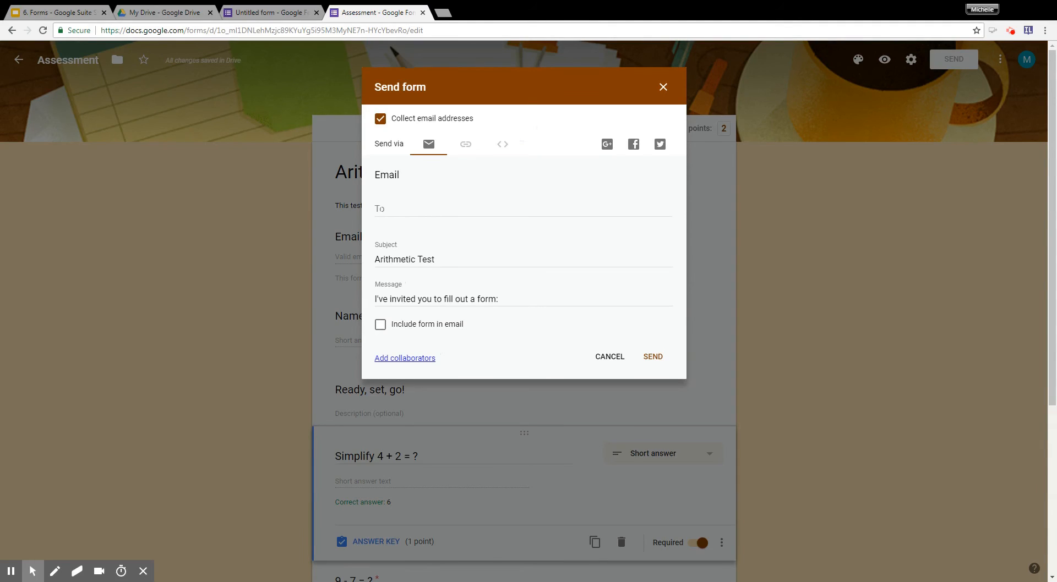
click(380, 210)
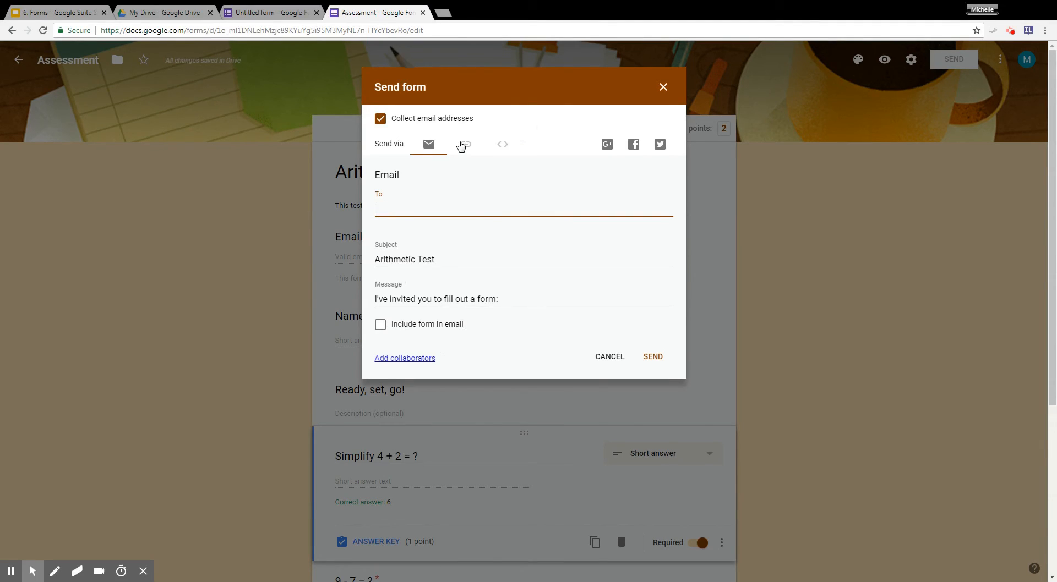
Change the sending method from email to a link and shorten the form's URL.
click(465, 144)
click(439, 156)
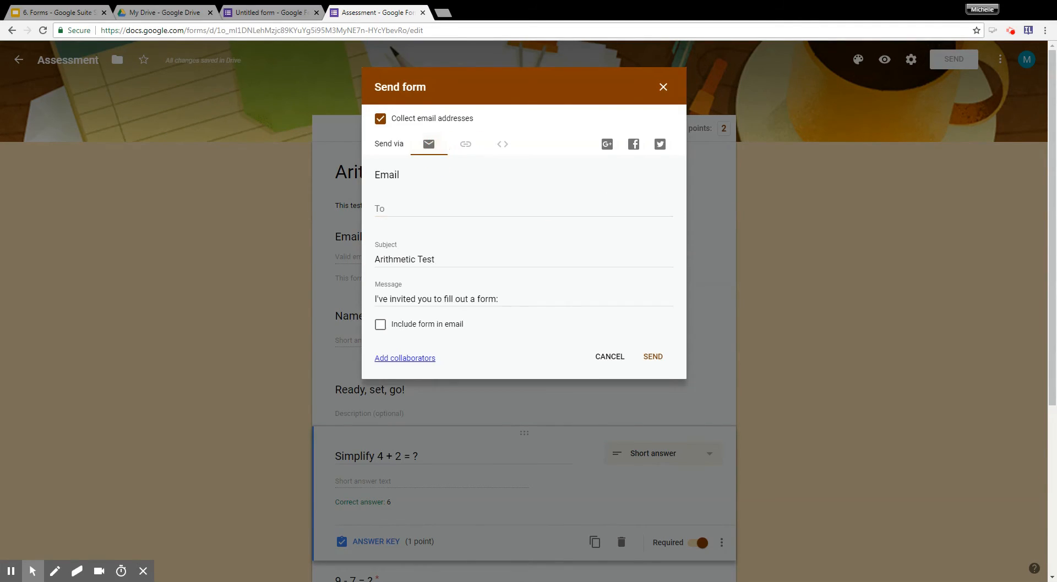
click(392, 208)
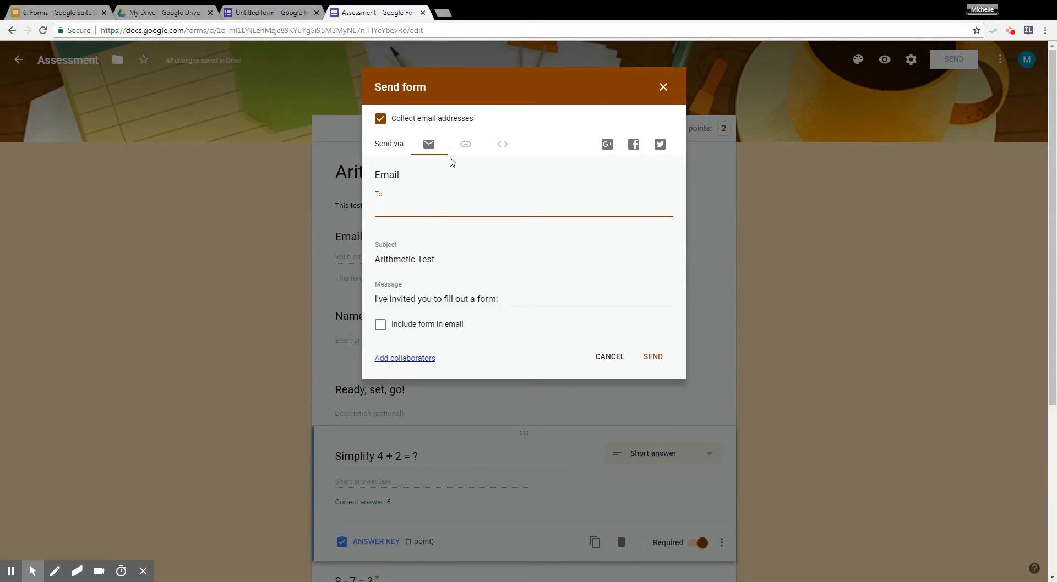
click(465, 145)
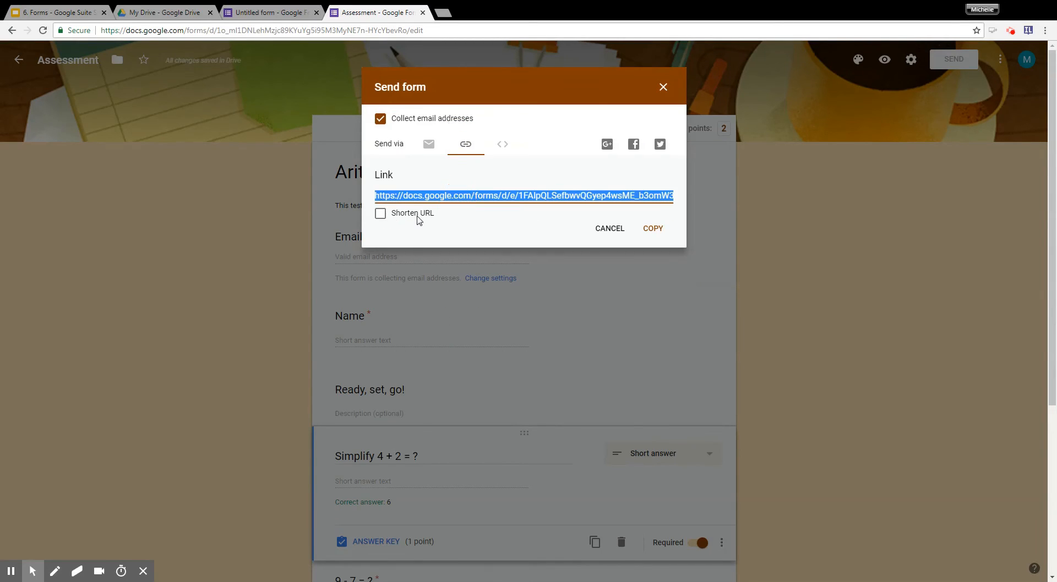
click(418, 216)
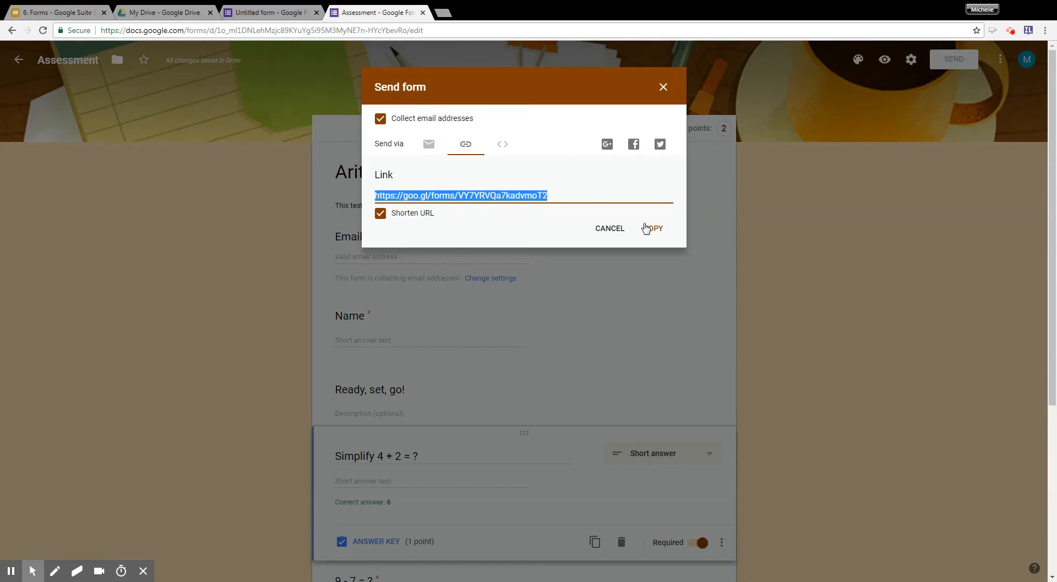
Copy the form's shortened link and select the HTML embed code offered for websites.
click(652, 230)
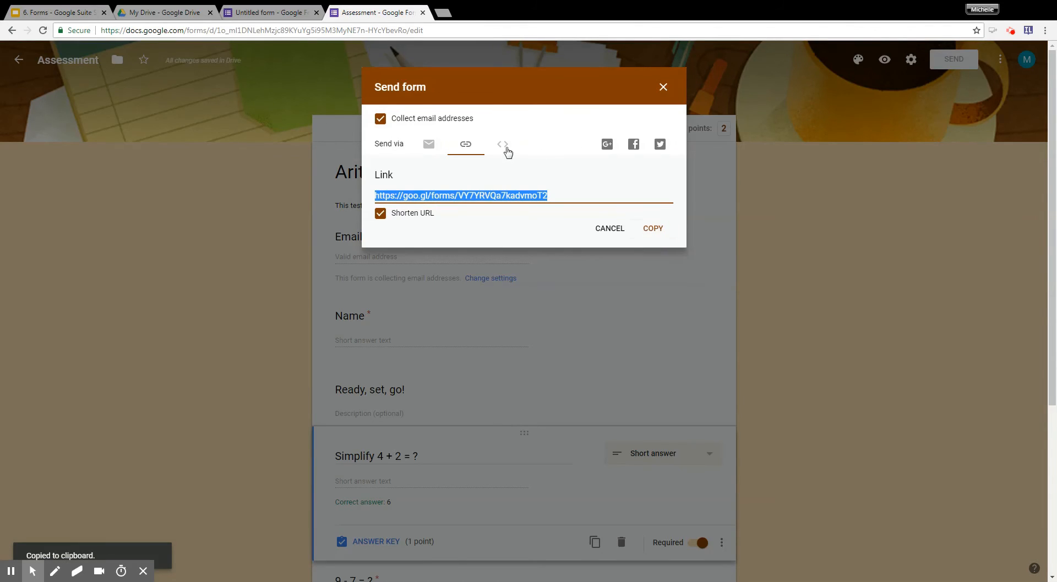
click(503, 144)
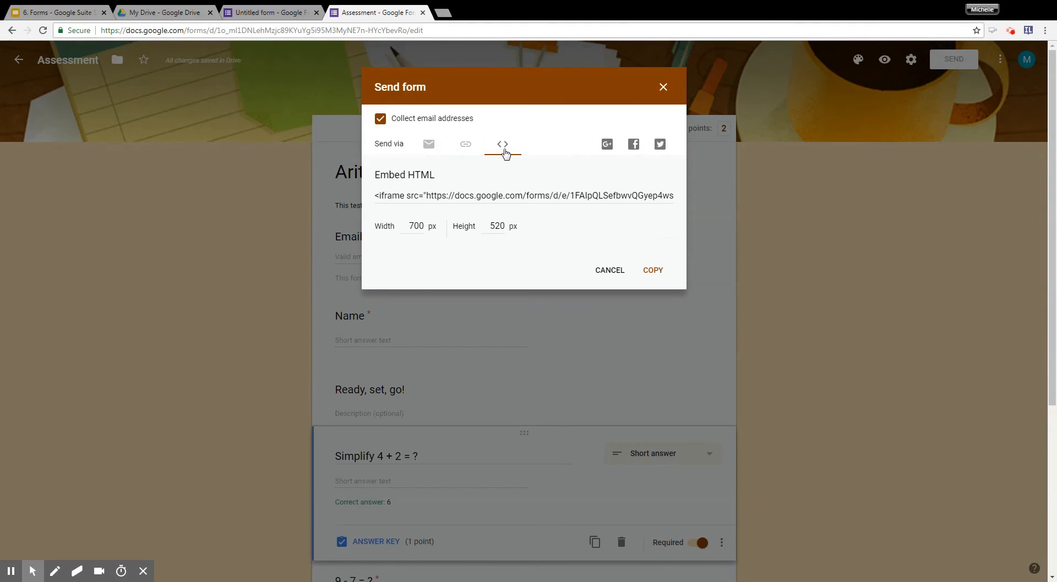
click(500, 196)
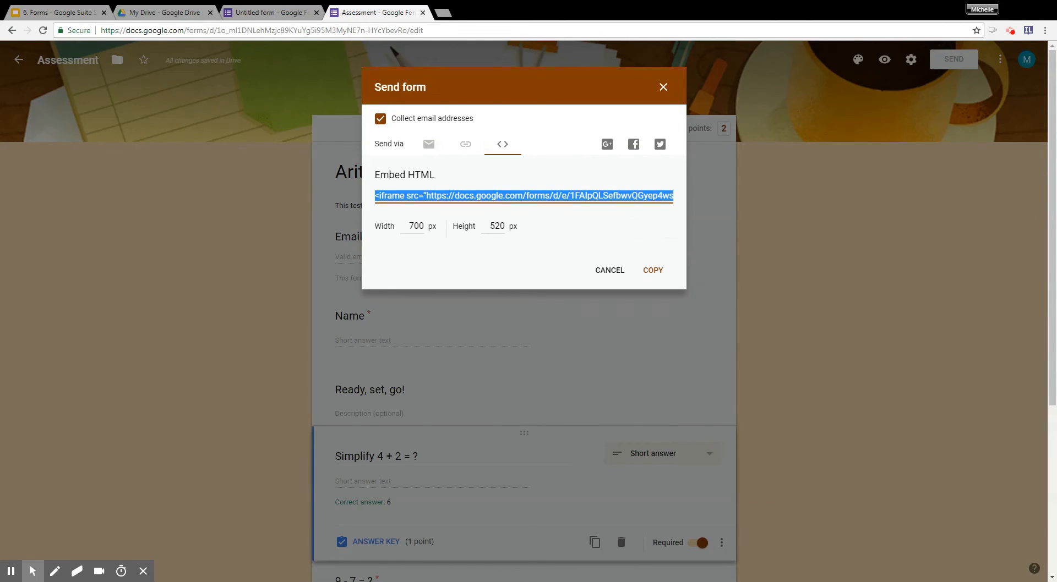
Compare the email, link and embed sending methods, and close the sending options without sending the form.
click(429, 144)
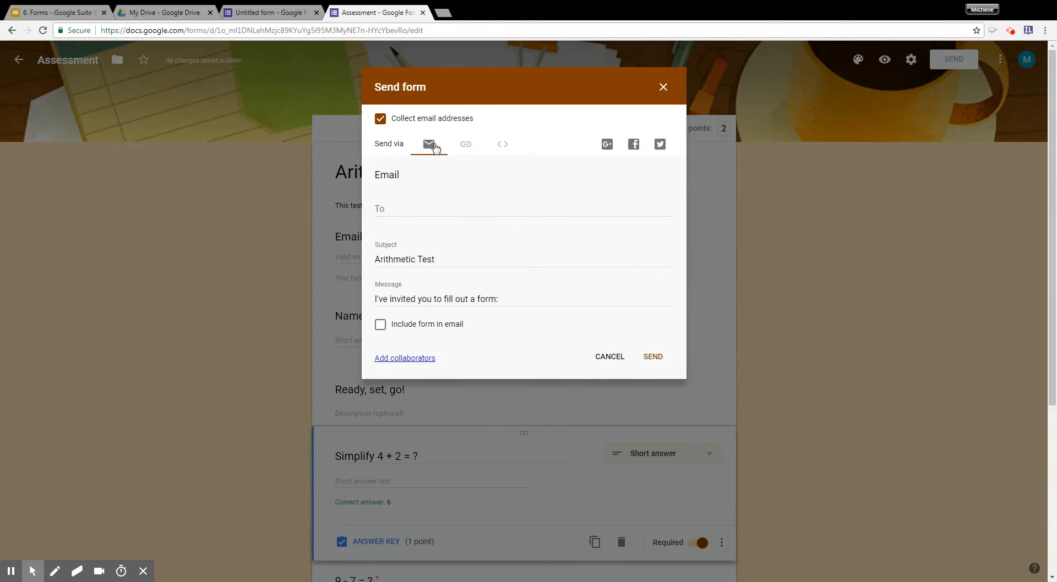
click(469, 145)
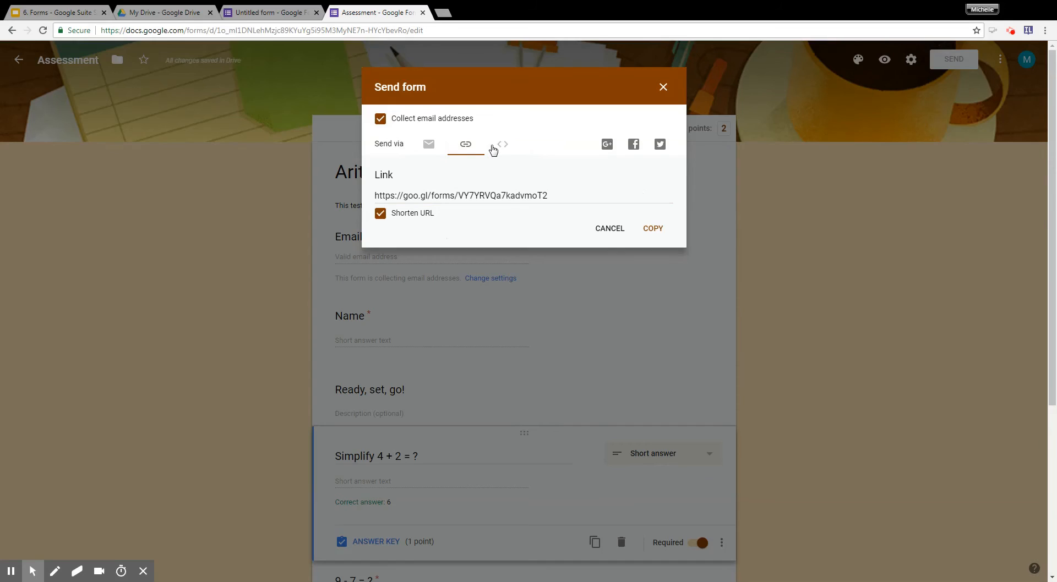
click(498, 146)
click(427, 145)
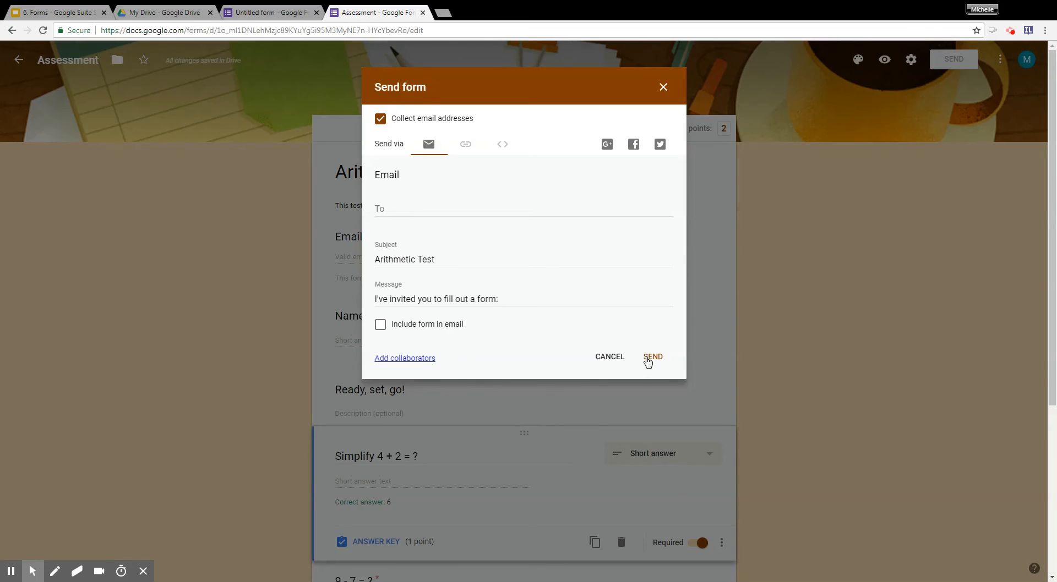
click(618, 361)
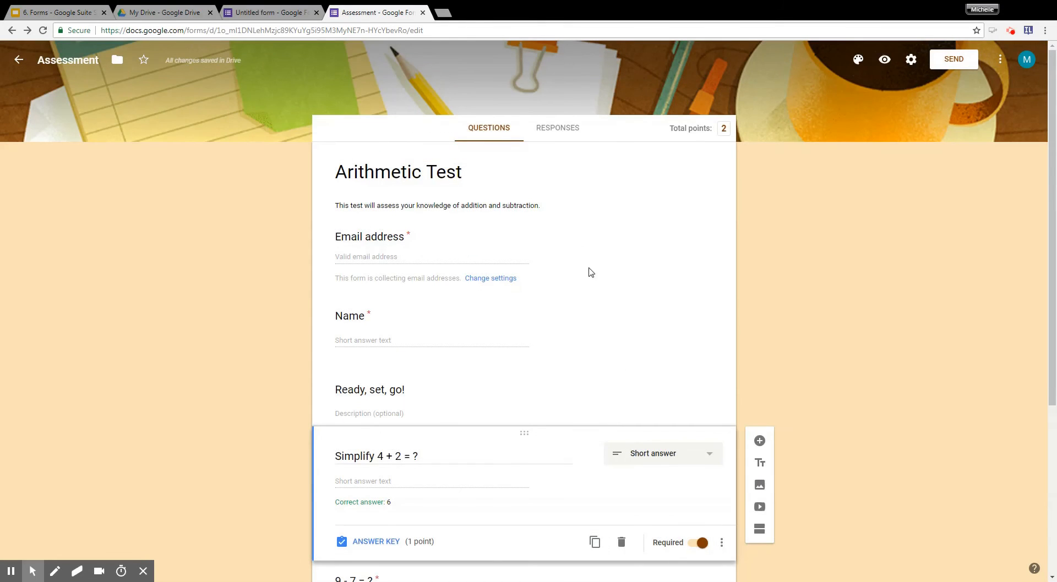
Open the form's responses, stop accepting them and turn response acceptance back on.
click(553, 137)
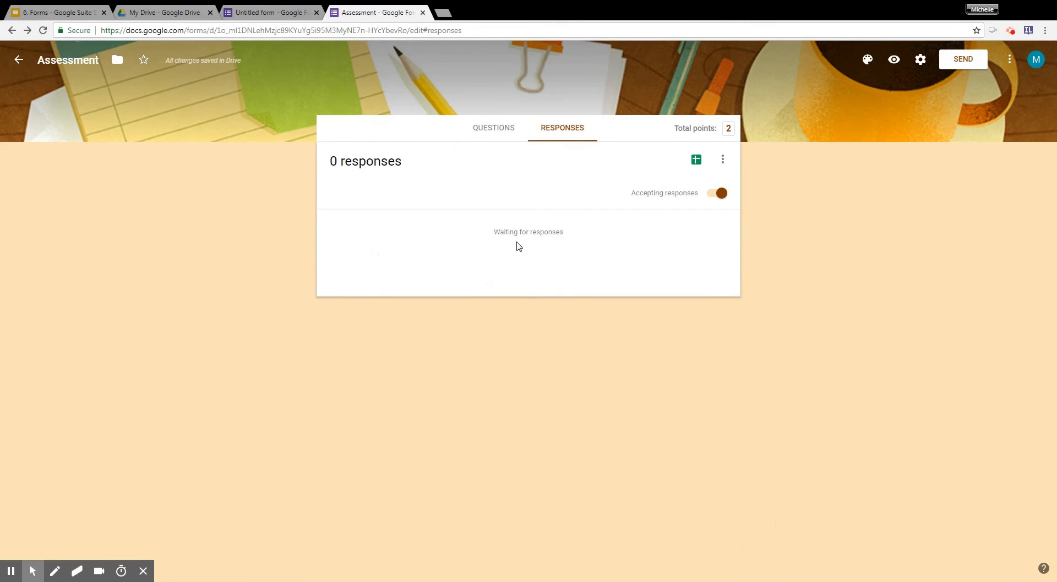
drag(490, 231, 575, 231)
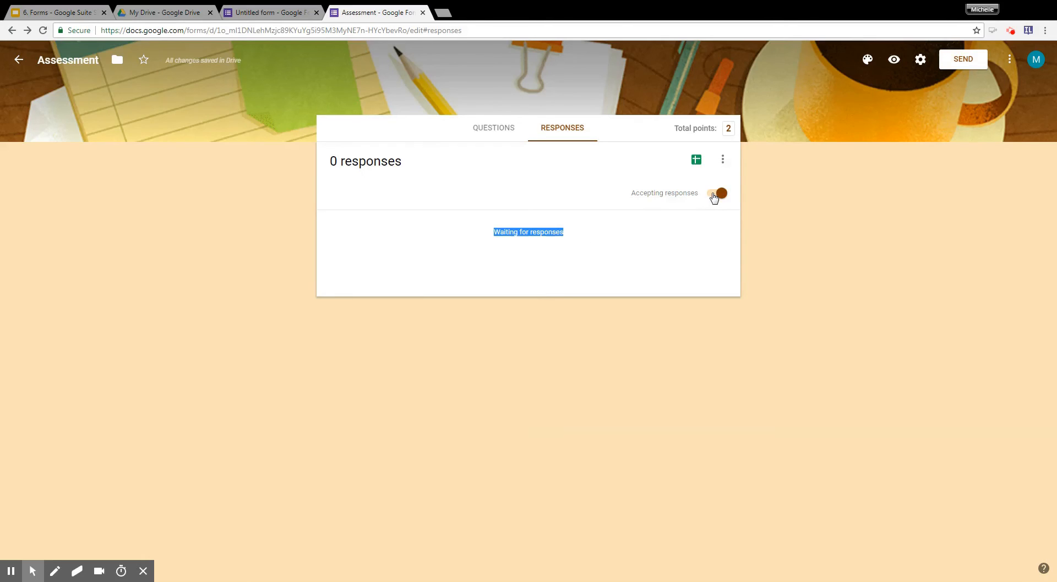
click(714, 194)
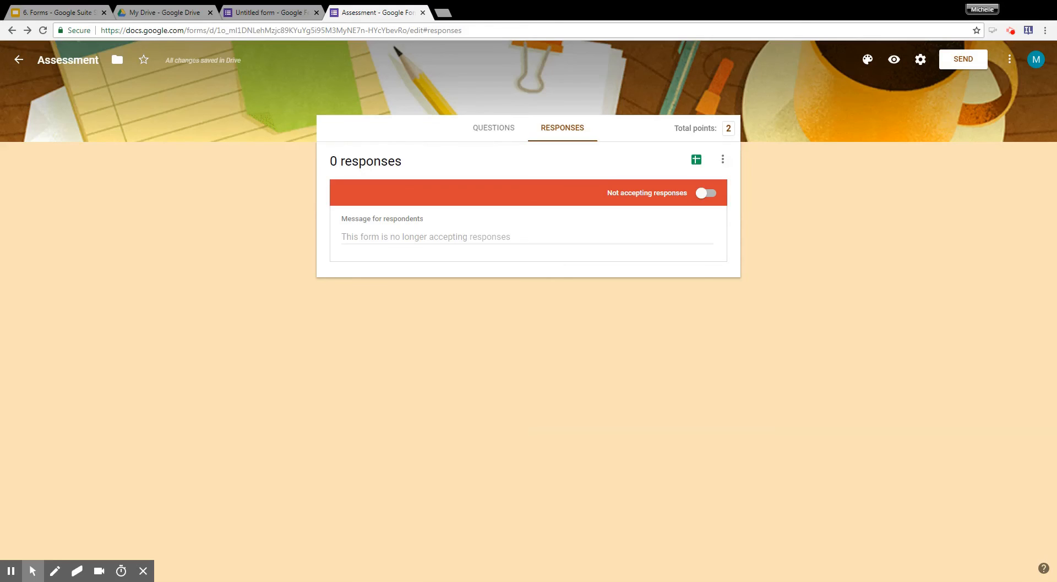
click(711, 193)
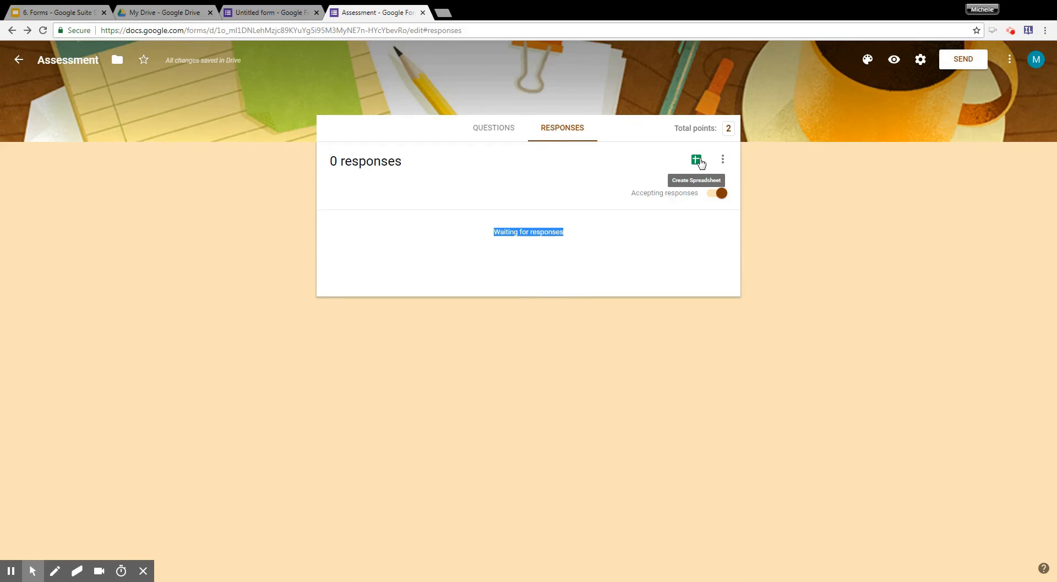
Create a new response spreadsheet named Assessment (Responses) for the quiz.
click(697, 160)
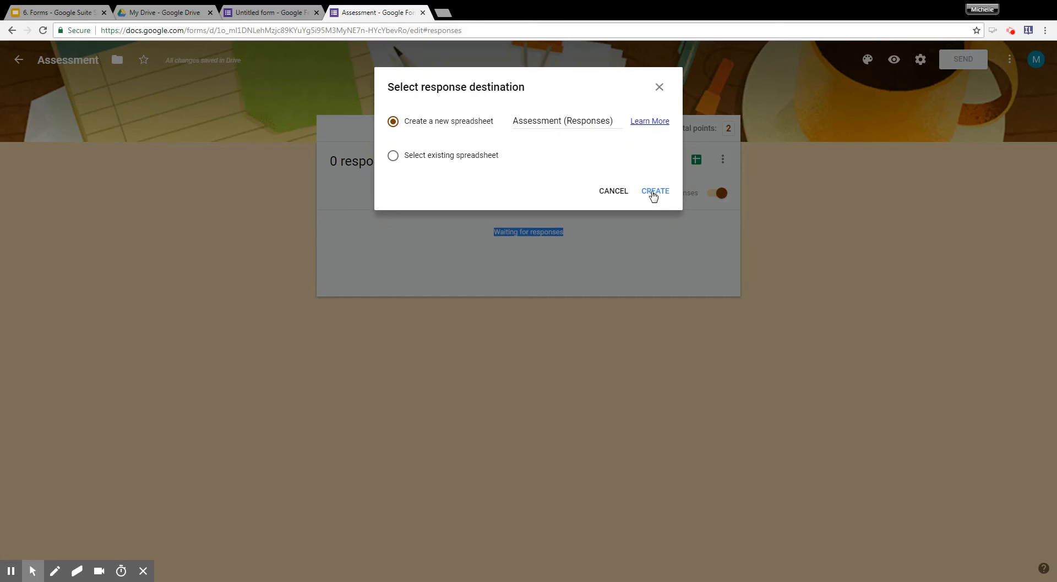
click(653, 195)
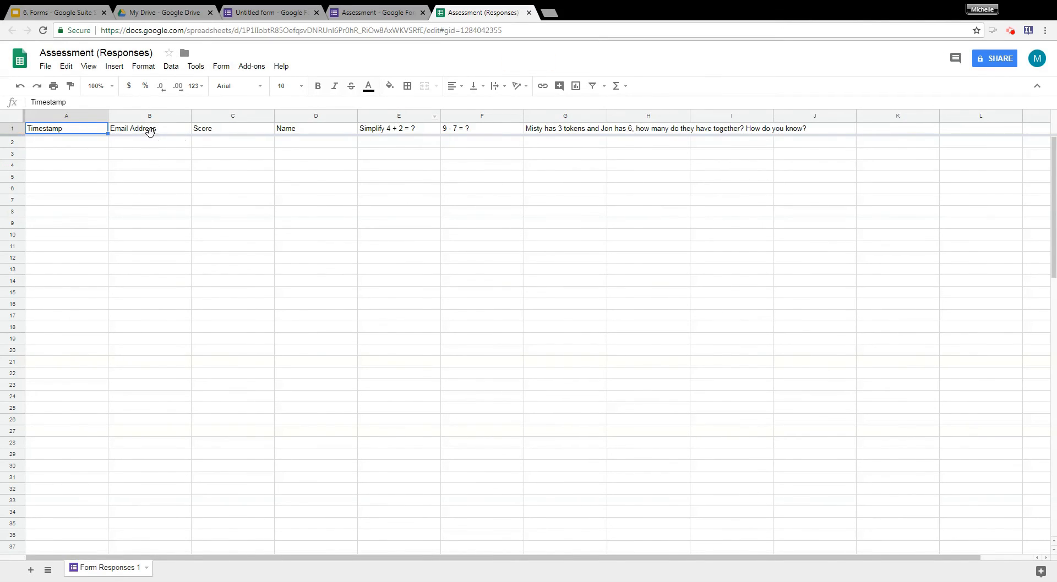
Examine the response spreadsheet's columns from Timestamp through the token word problem, and close the spreadsheet.
click(87, 146)
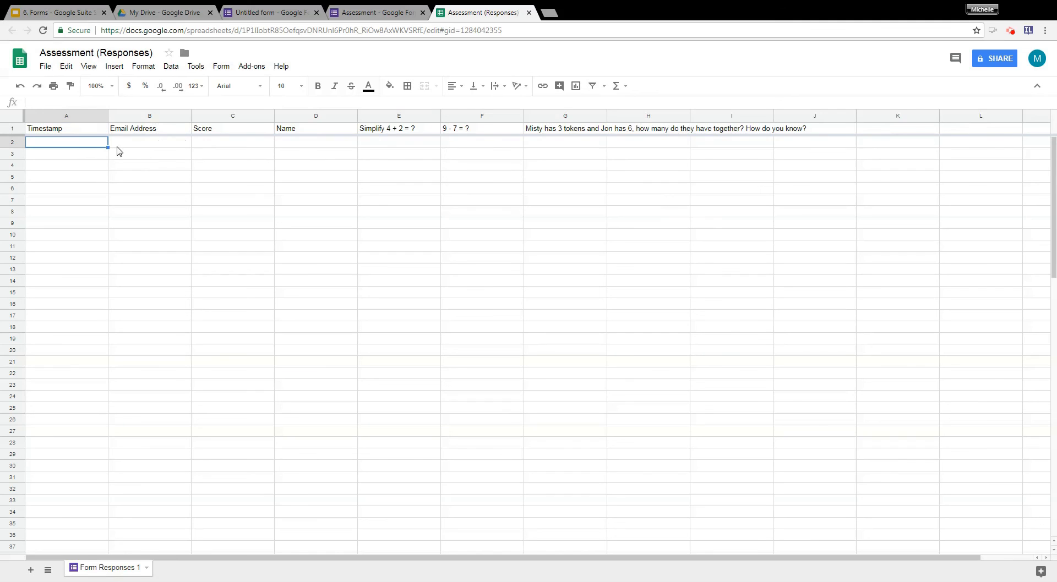
click(137, 146)
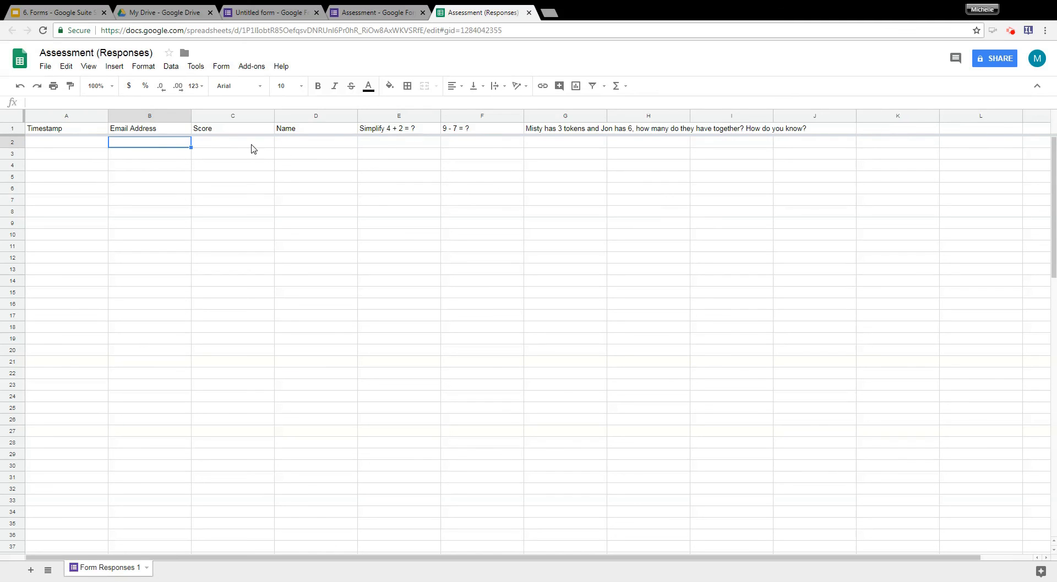
click(254, 146)
click(297, 144)
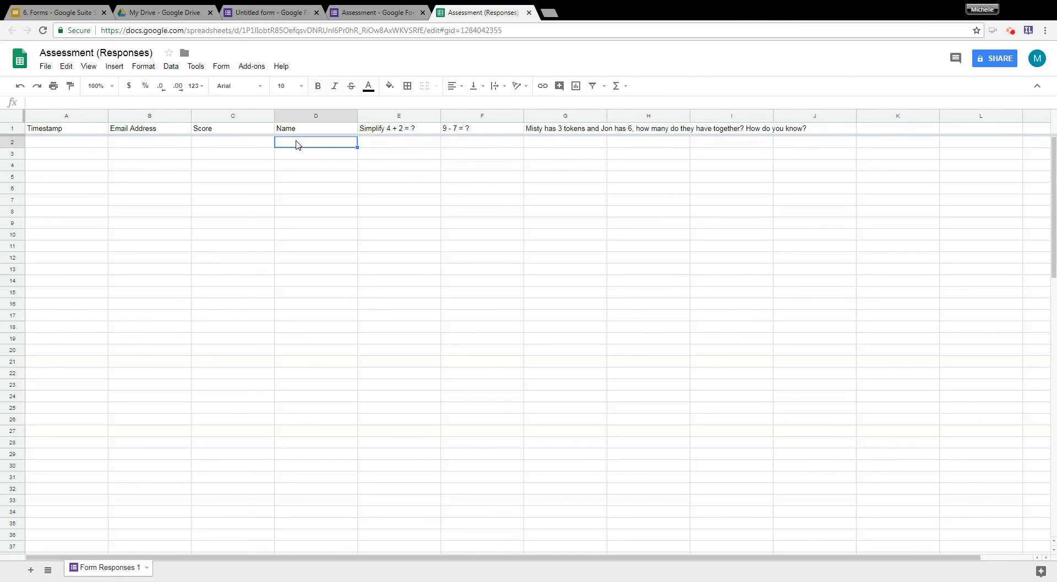
click(422, 147)
click(449, 146)
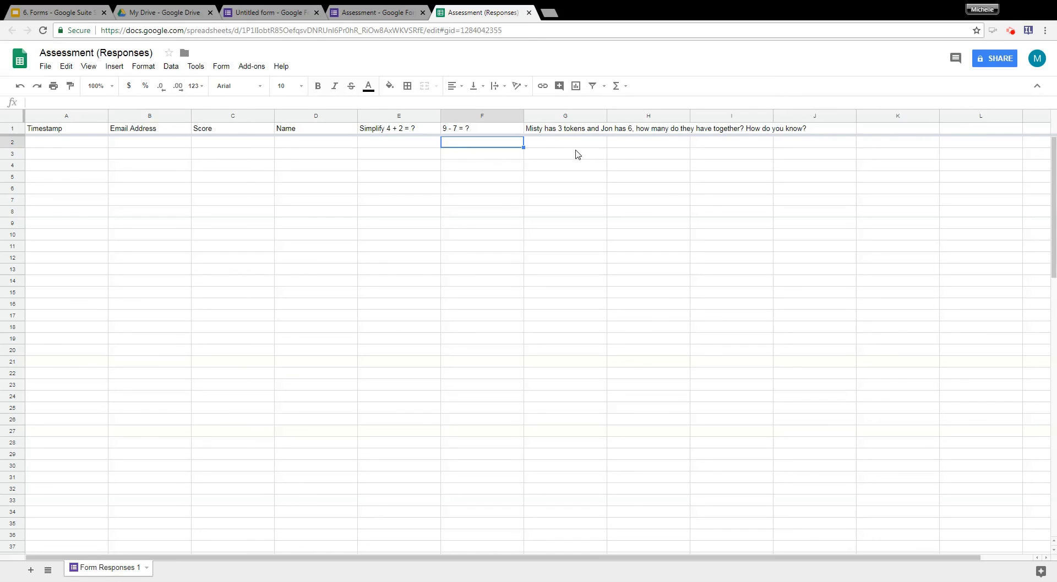
click(561, 145)
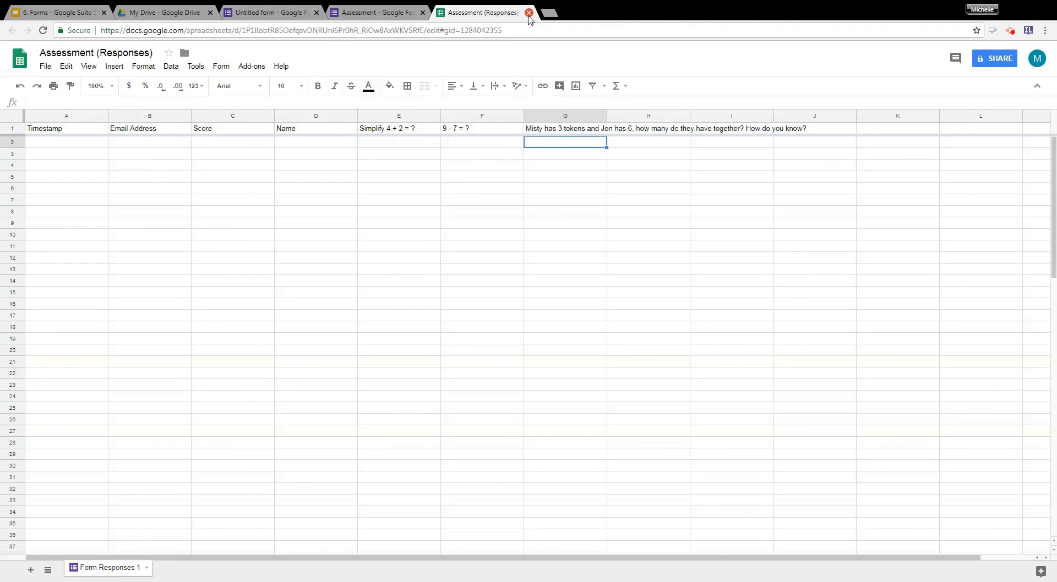
click(529, 13)
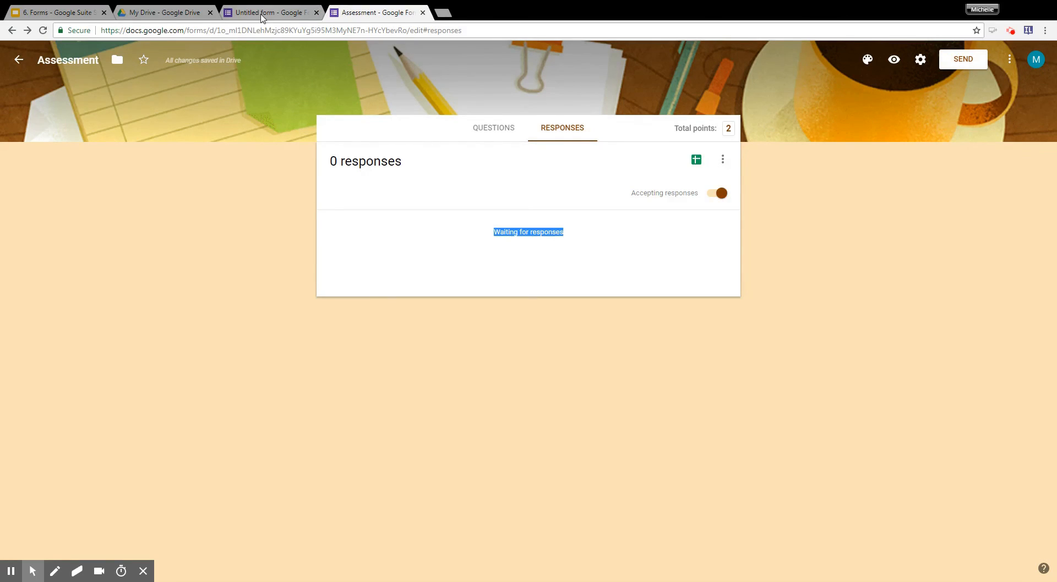
Switch to the blank untitled form and title it "Beginning of Year Contact Info".
click(264, 10)
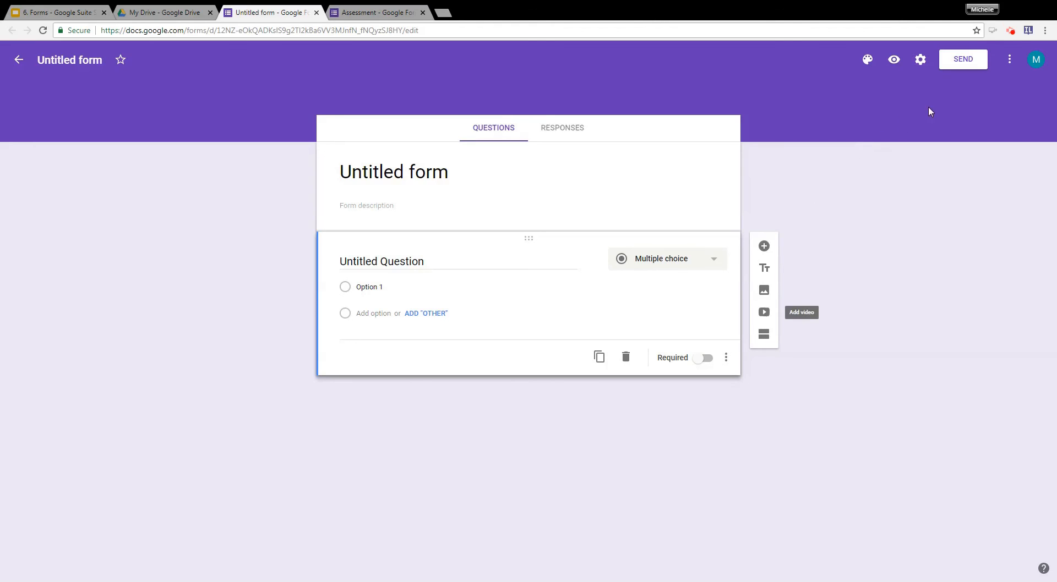
click(413, 168)
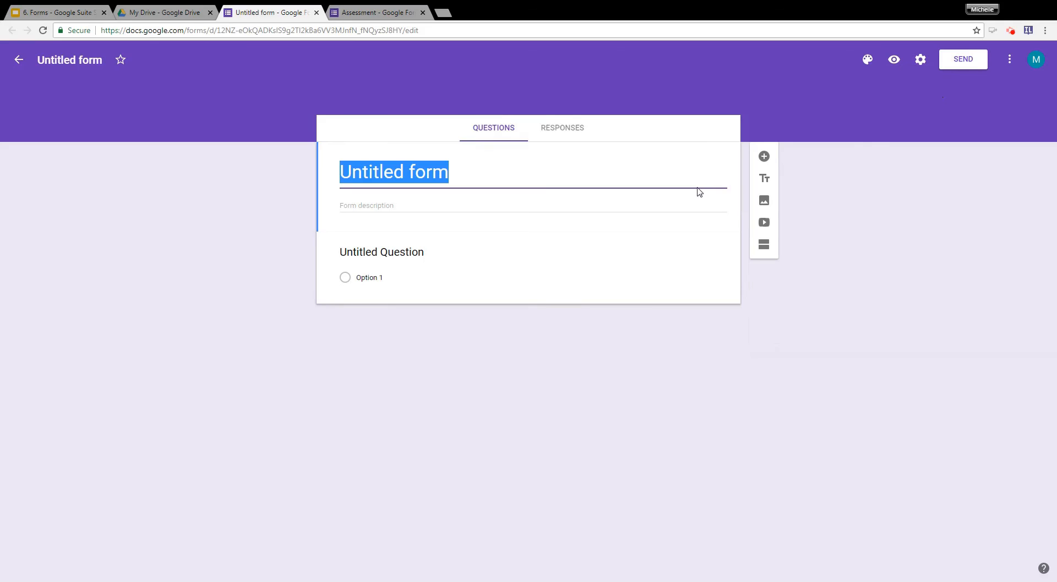
text(Beginning )
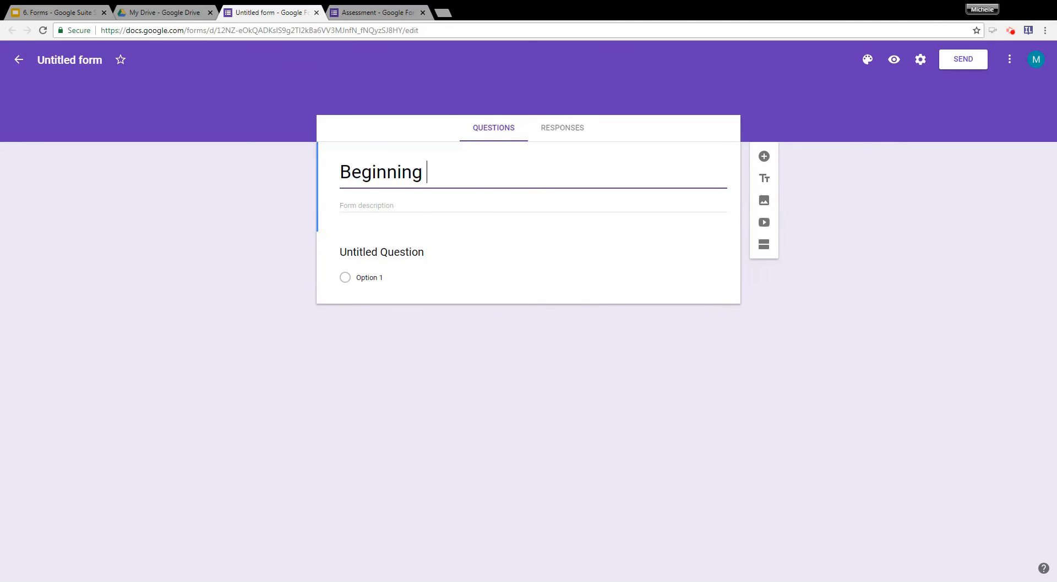
text(of Year)
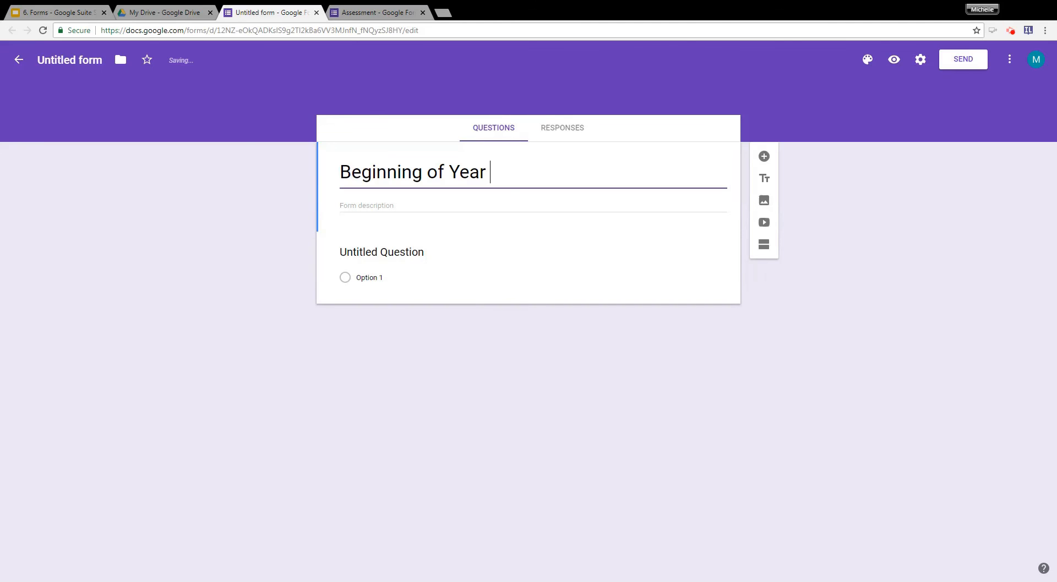
text( Contact info)
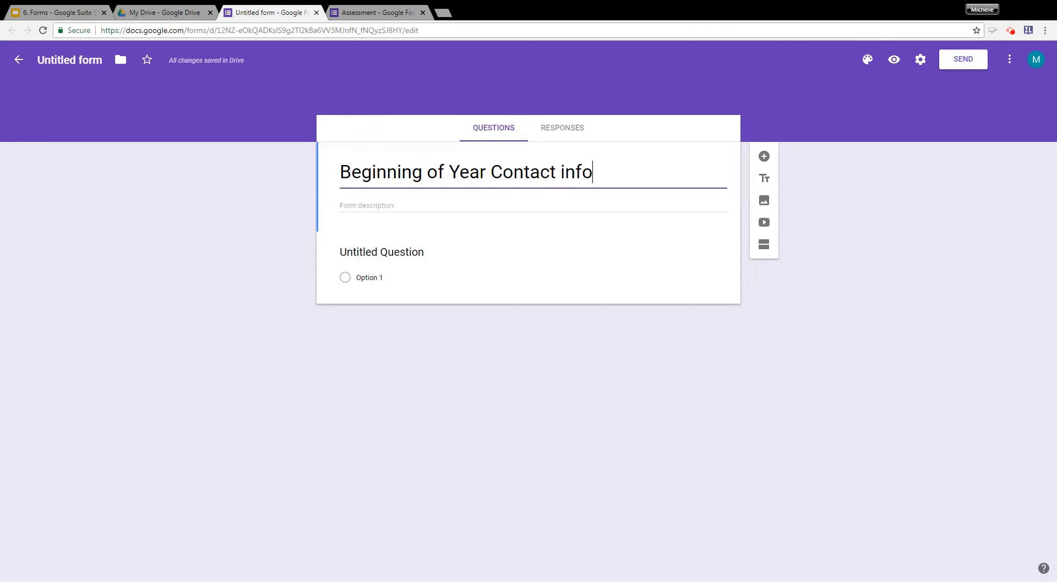
key(BackSpace)
key(BackSpace)
key(BackSpace)
key(BackSpace)
text(Info)
Set the form description to "Please complete this form.".
click(558, 206)
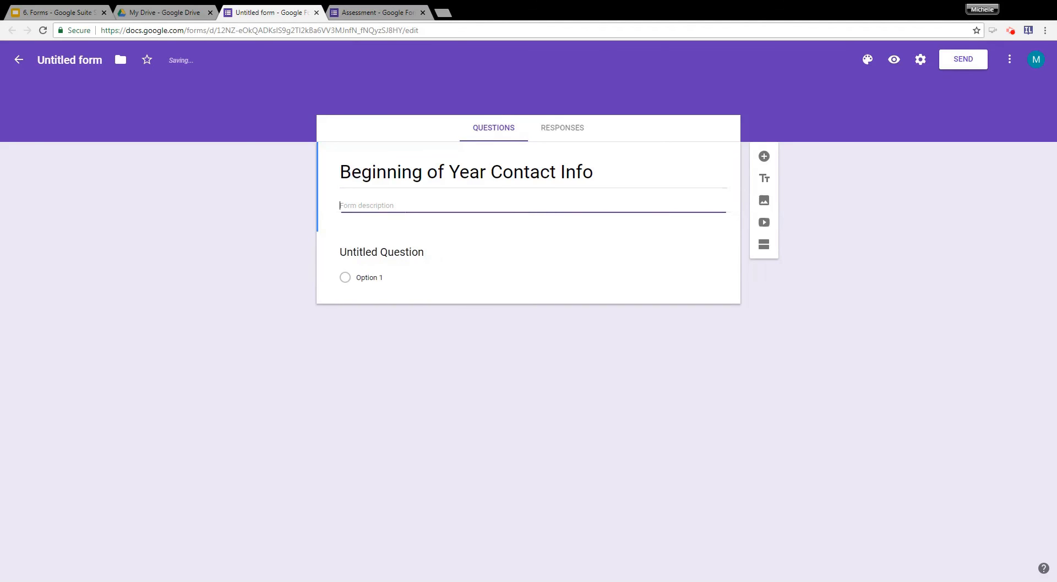
text(Please complete this)
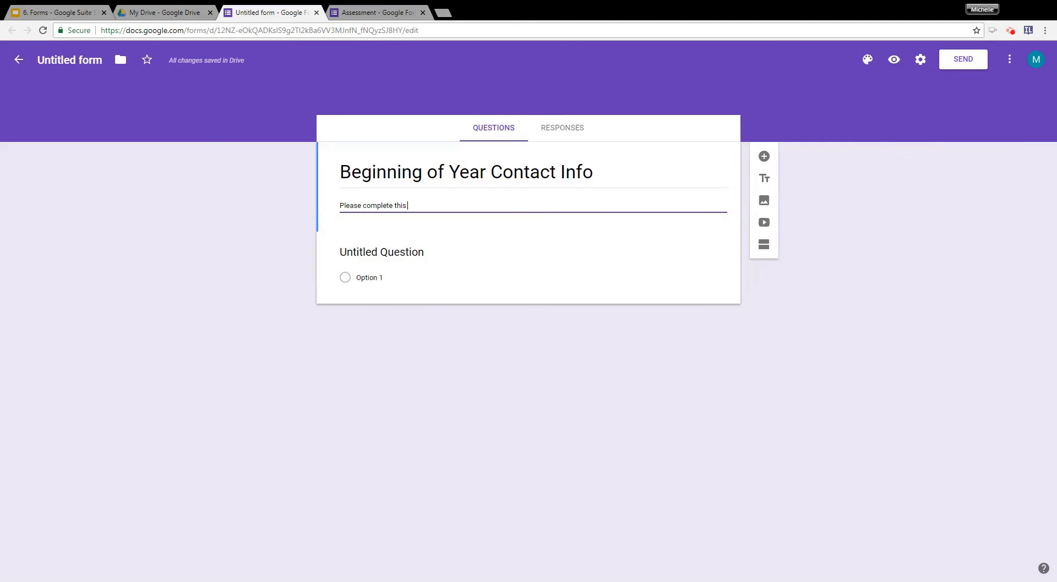
text( form.)
Turn the untitled question into a required short-answer question titled "Name".
click(480, 259)
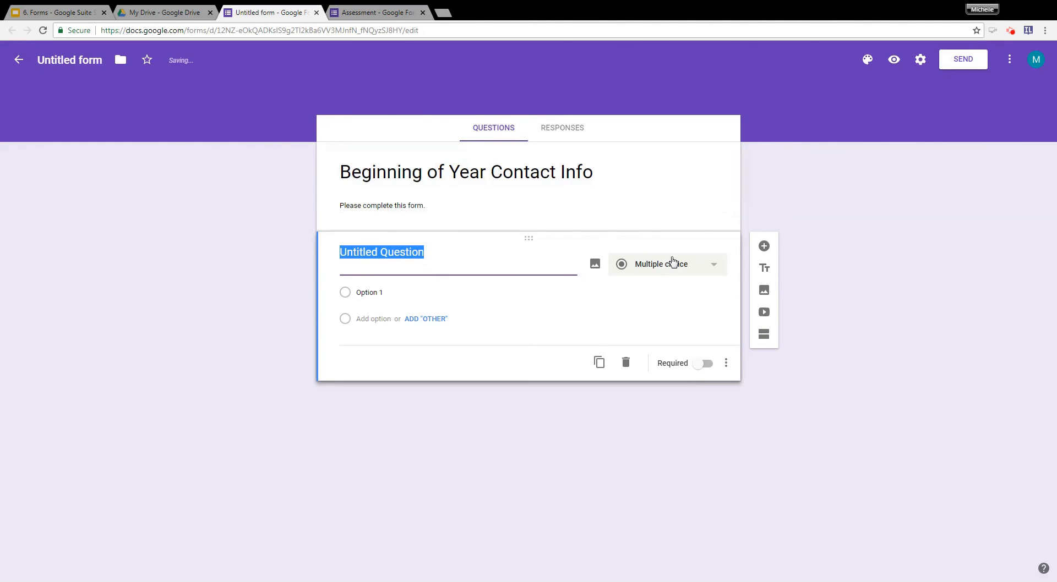
text(Name)
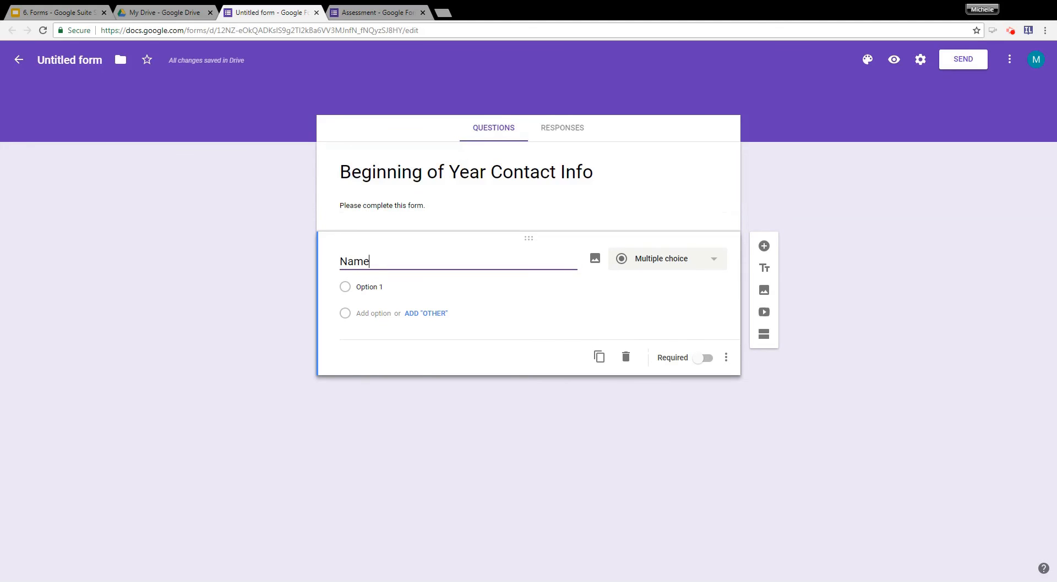
click(674, 264)
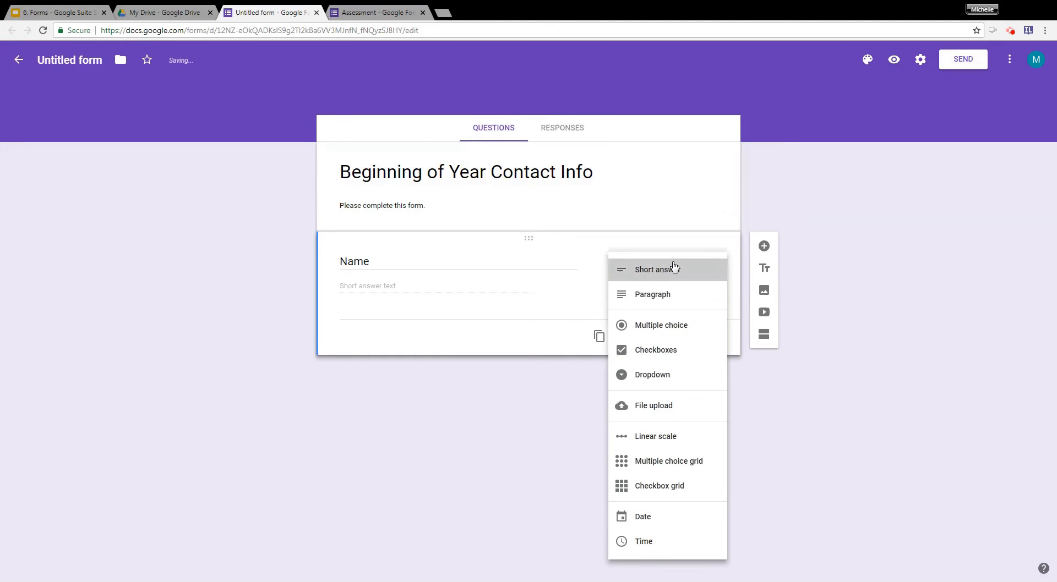
click(673, 264)
click(697, 340)
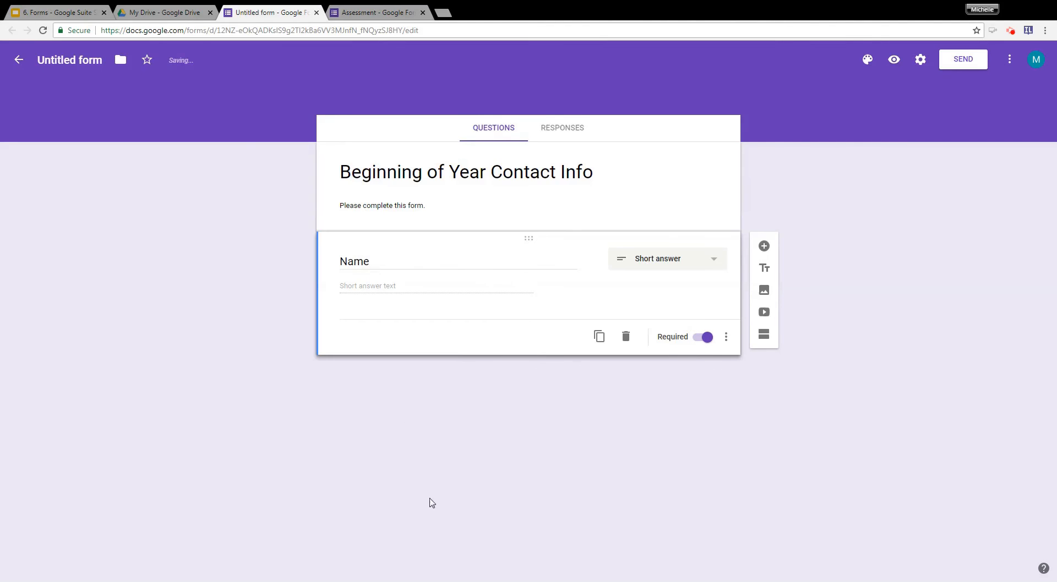
Add a short-answer question titled "Phone" below the Name question.
click(768, 247)
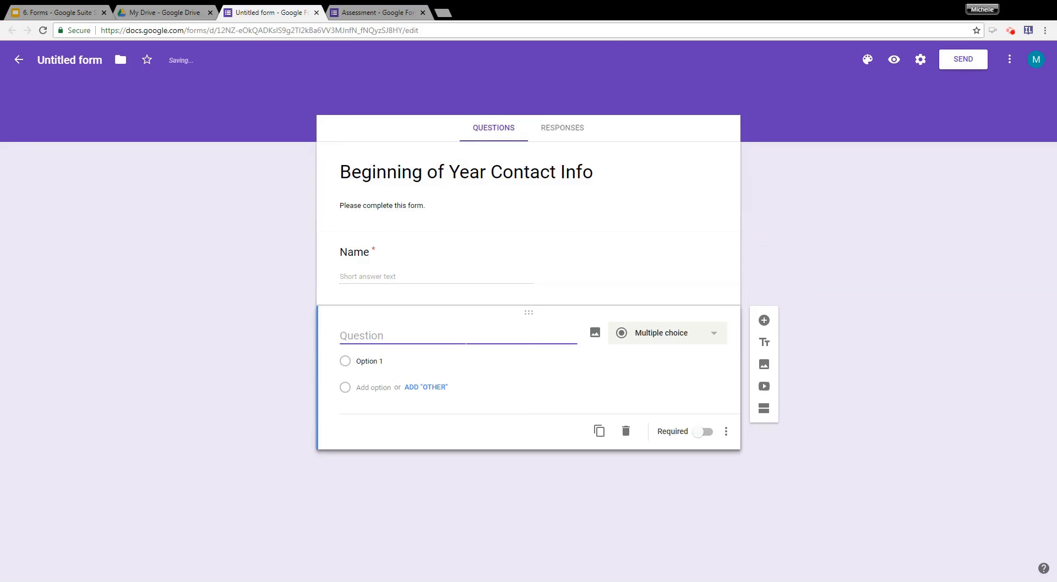
text(E)
key(BackSpace)
text(O)
key(BackSpace)
text(Phone)
click(655, 333)
click(672, 267)
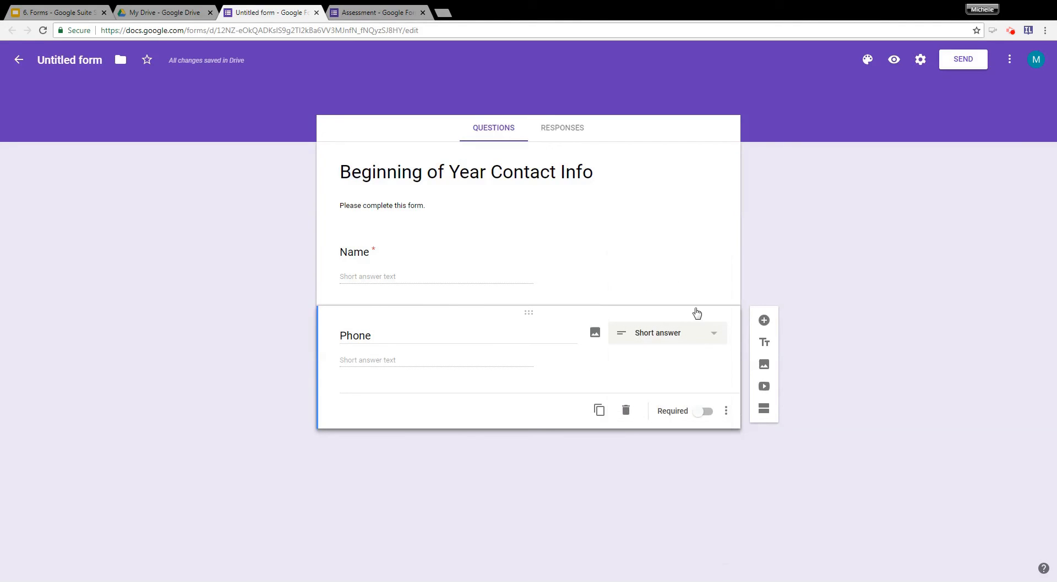
Make the Phone question required and add a required short-answer question titled "Email Address" below it.
click(764, 321)
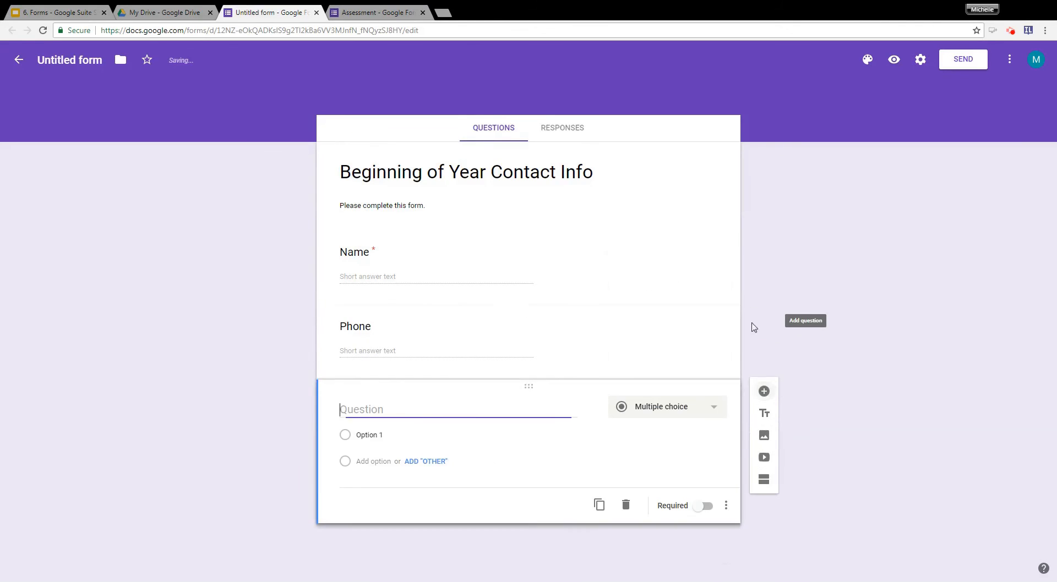
click(584, 324)
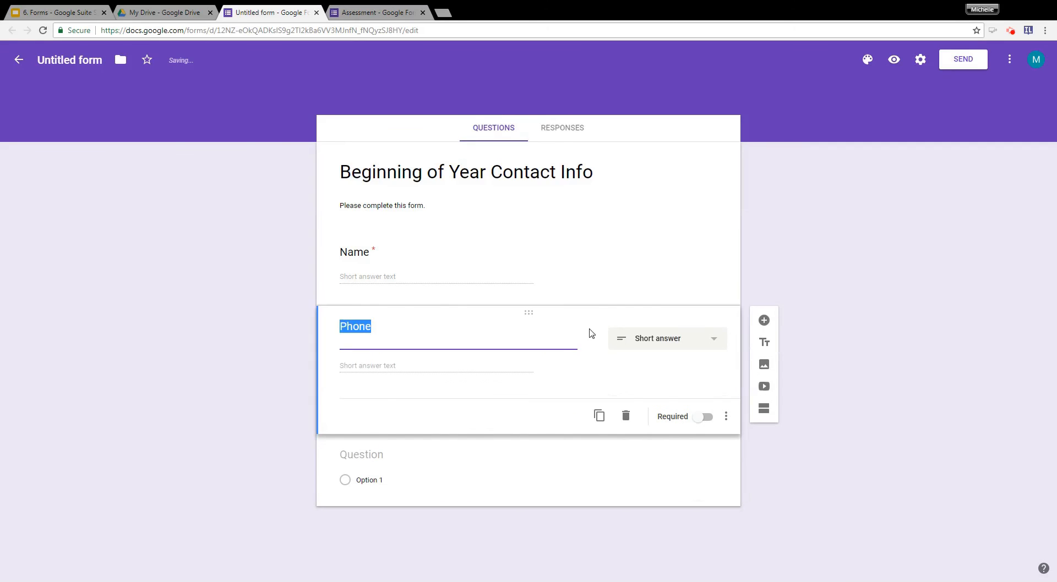
click(703, 412)
click(530, 438)
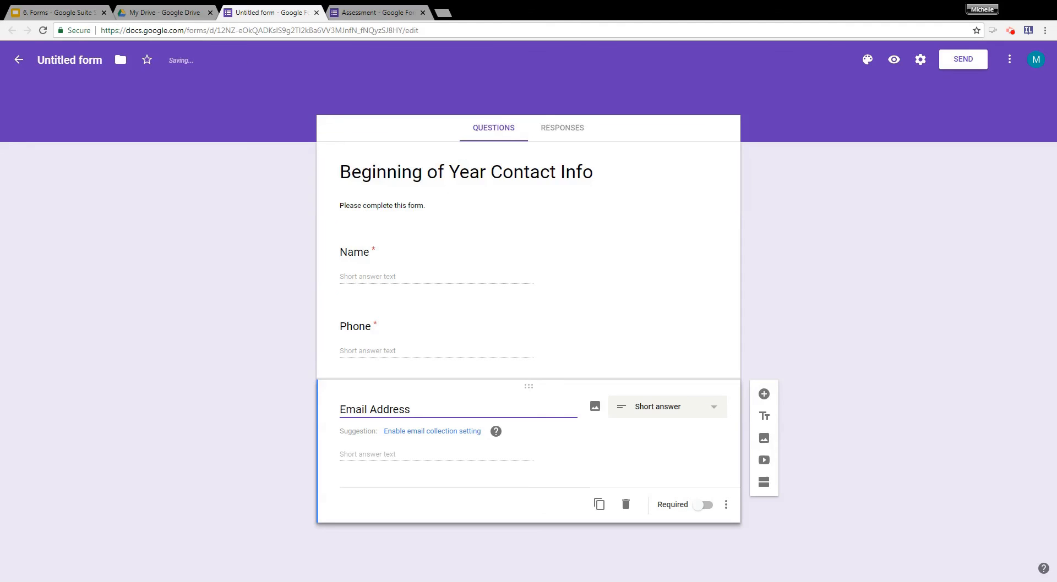
click(700, 508)
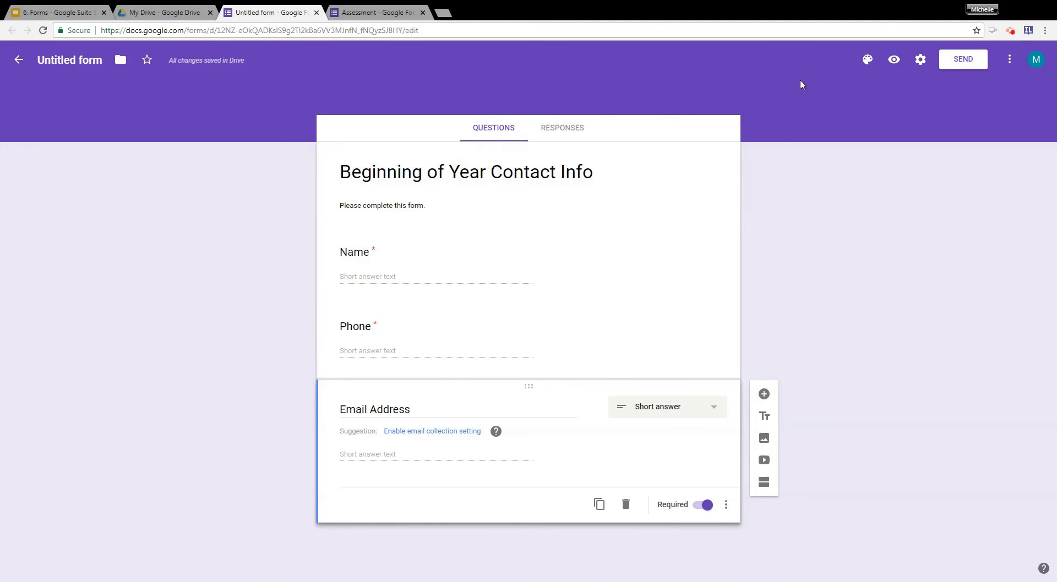
Set the form's header image to the Birthday theme picture of a cupcake with a sparkler.
click(867, 61)
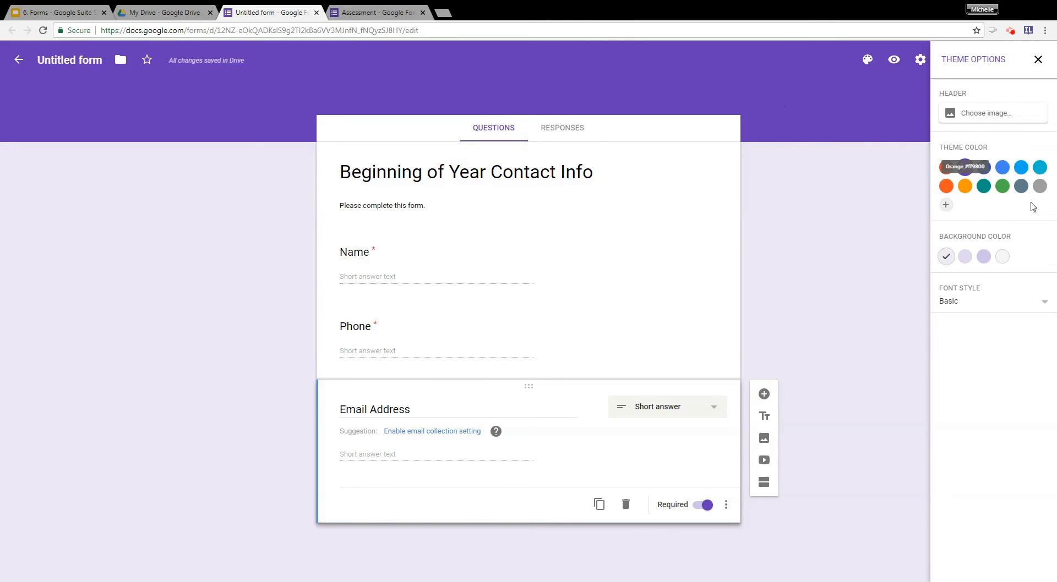
click(991, 118)
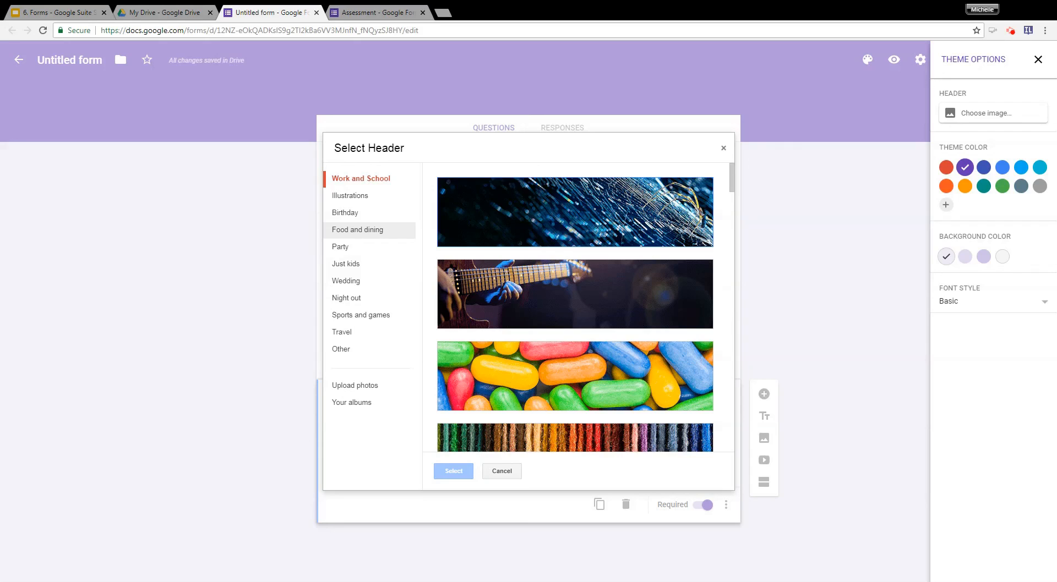
click(352, 213)
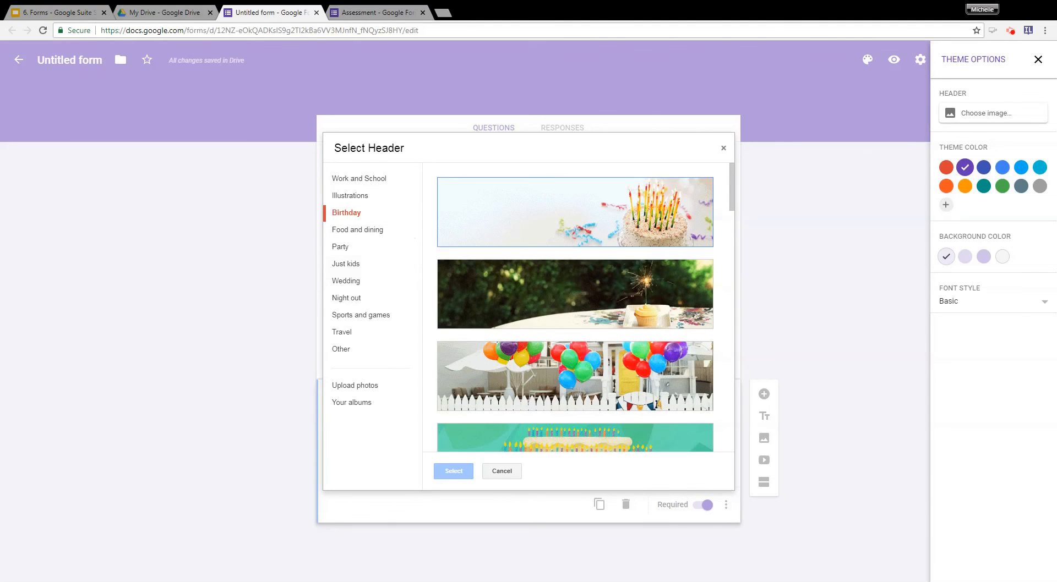
click(575, 294)
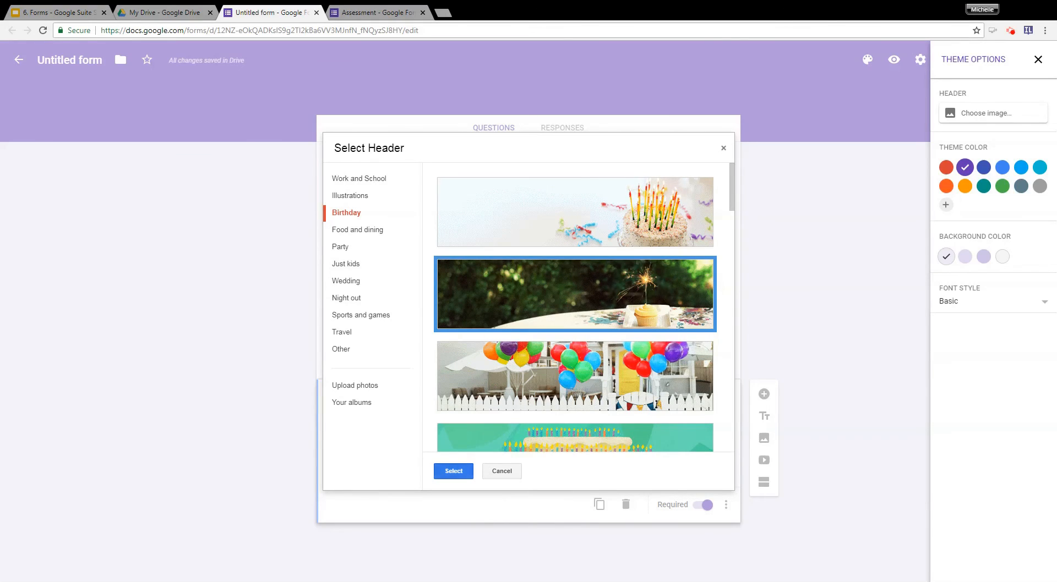
click(453, 471)
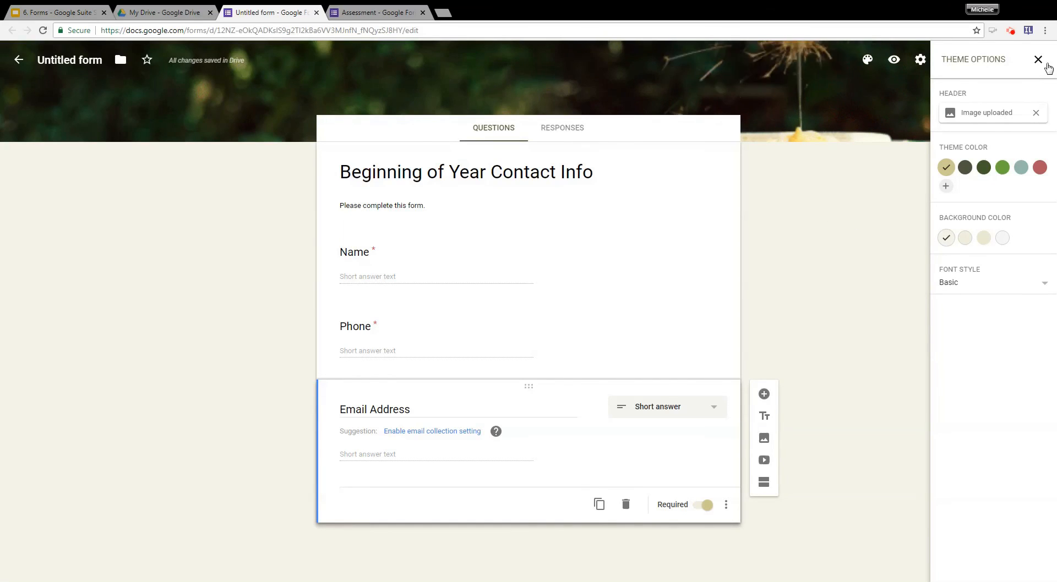
Change the form's font style to Playful and preview the form as respondents see it.
click(1024, 289)
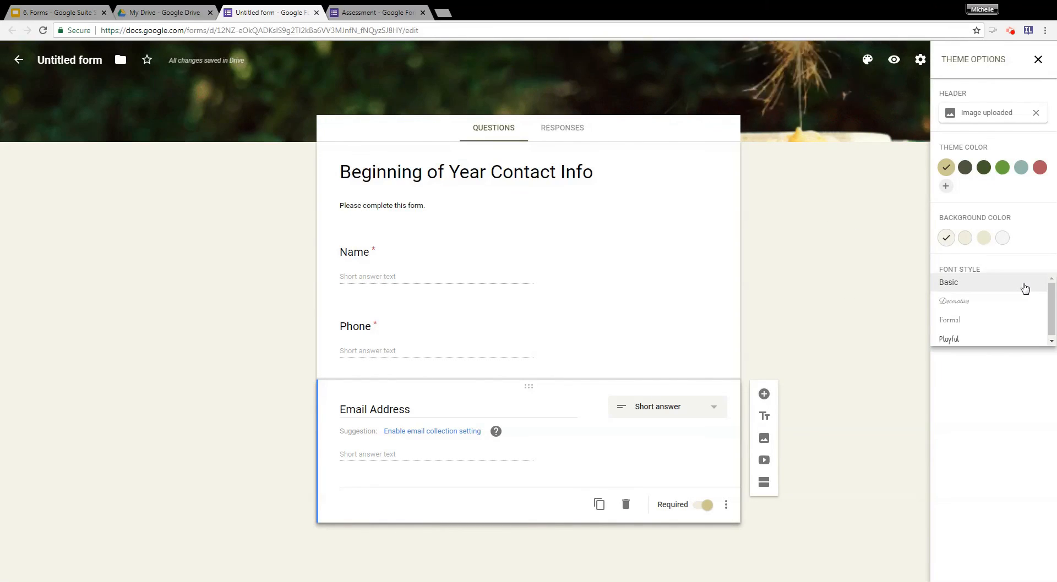
click(987, 344)
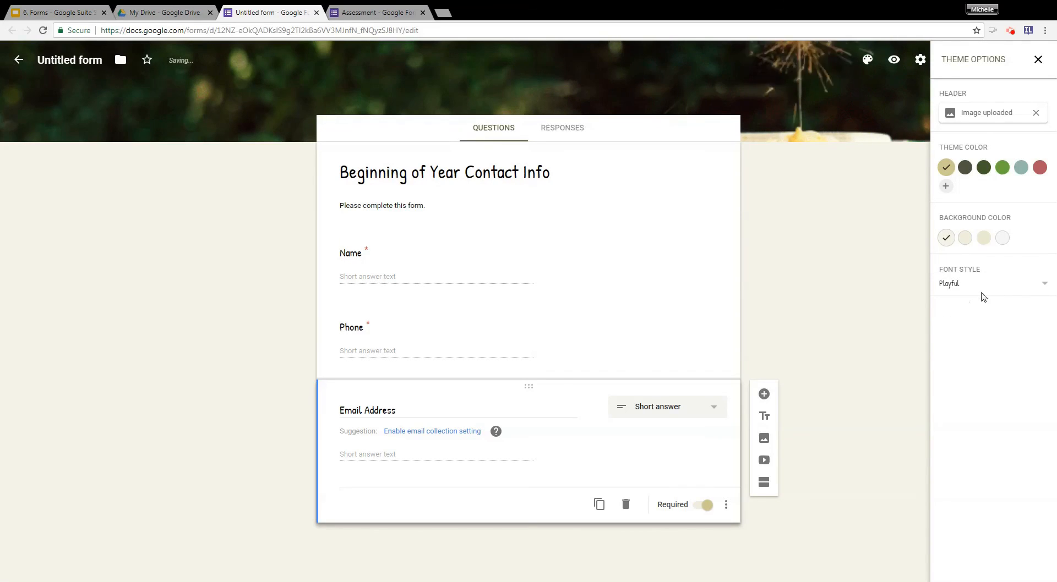
click(1038, 60)
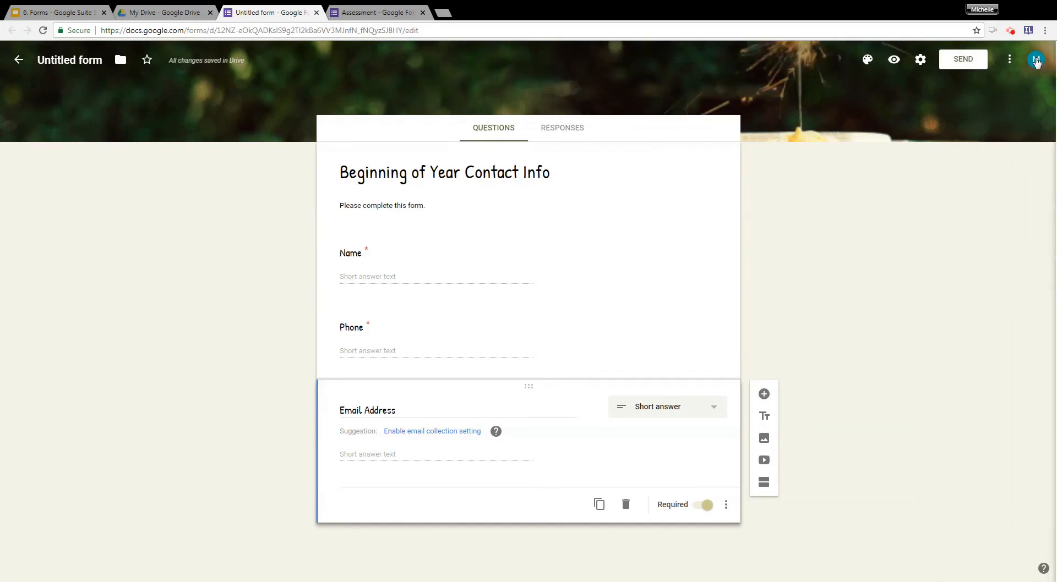
click(894, 60)
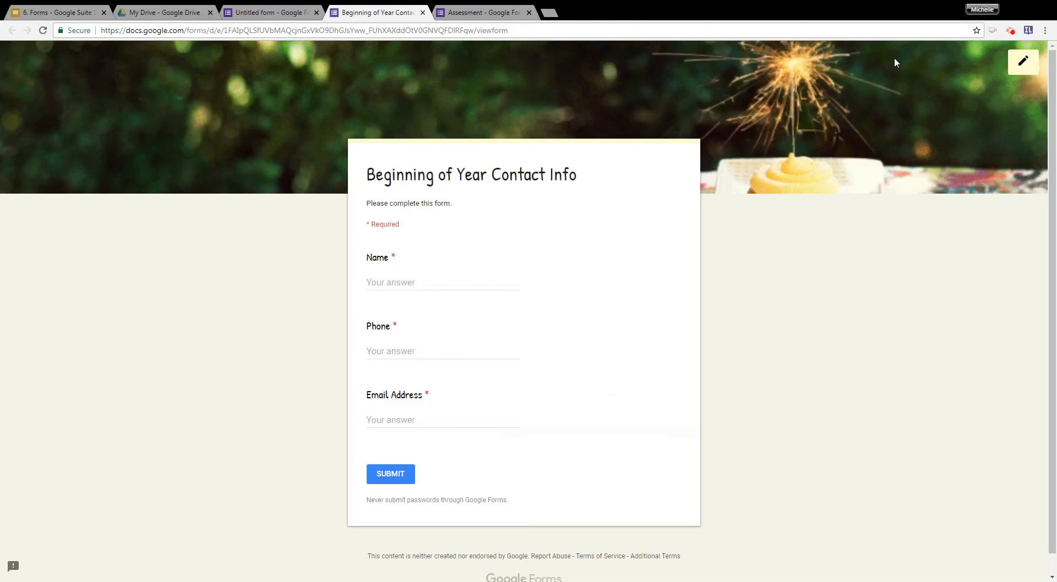